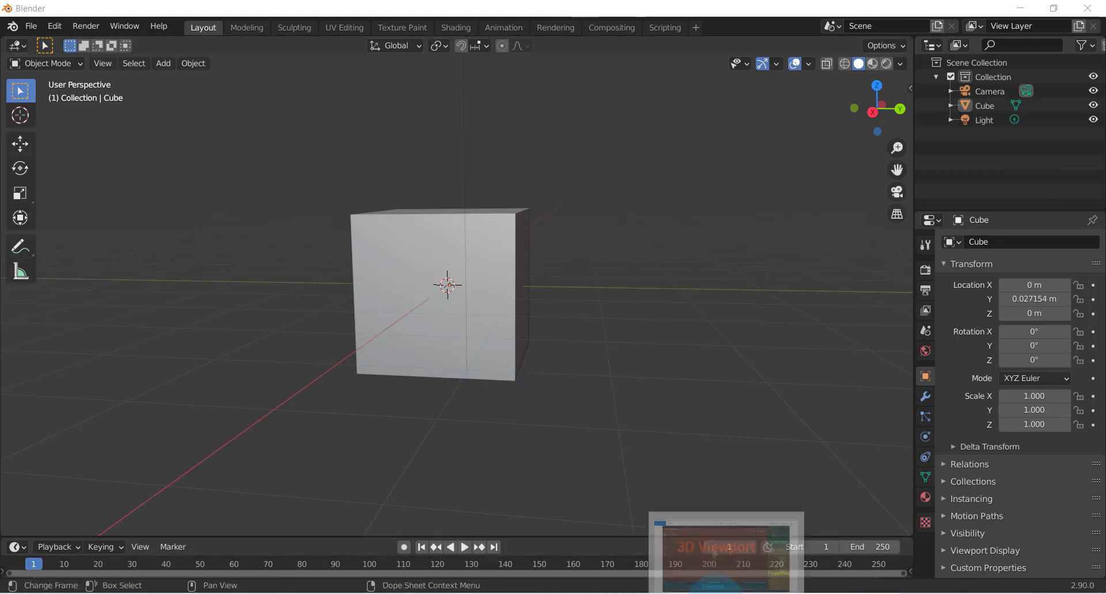
Open the editor.jpg diagram labelling the 3D Viewport, Outliner, Properties and Timeline editors
{"action": "left_click", "coordinate": [675, 553]}
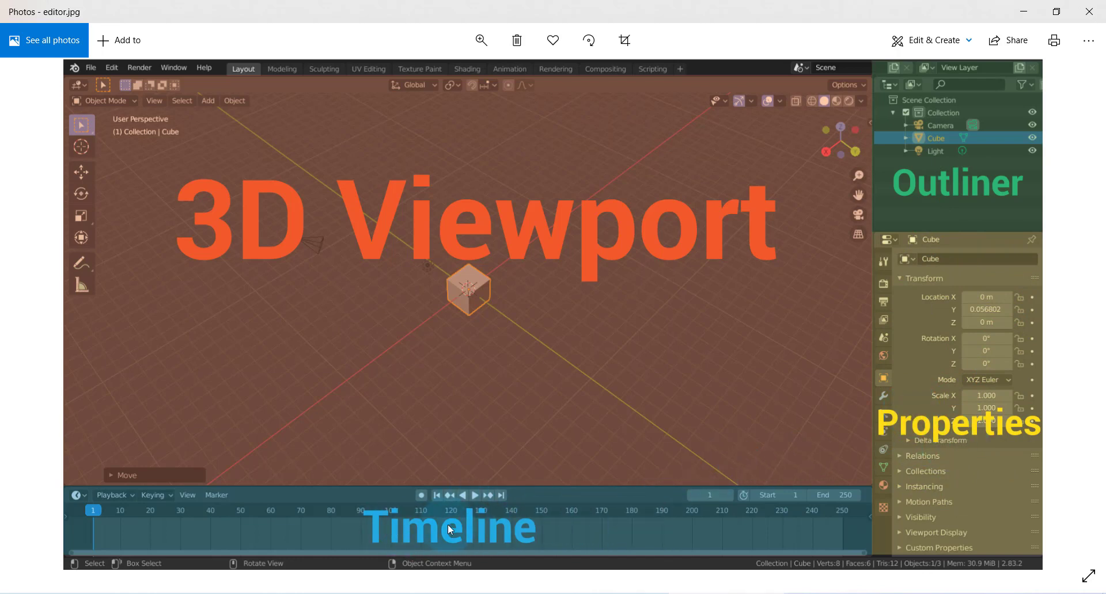
Minimize the Photos diagram to return to Blender's default cube, camera and light scene
{"action": "left_click", "coordinate": [1017, 10]}
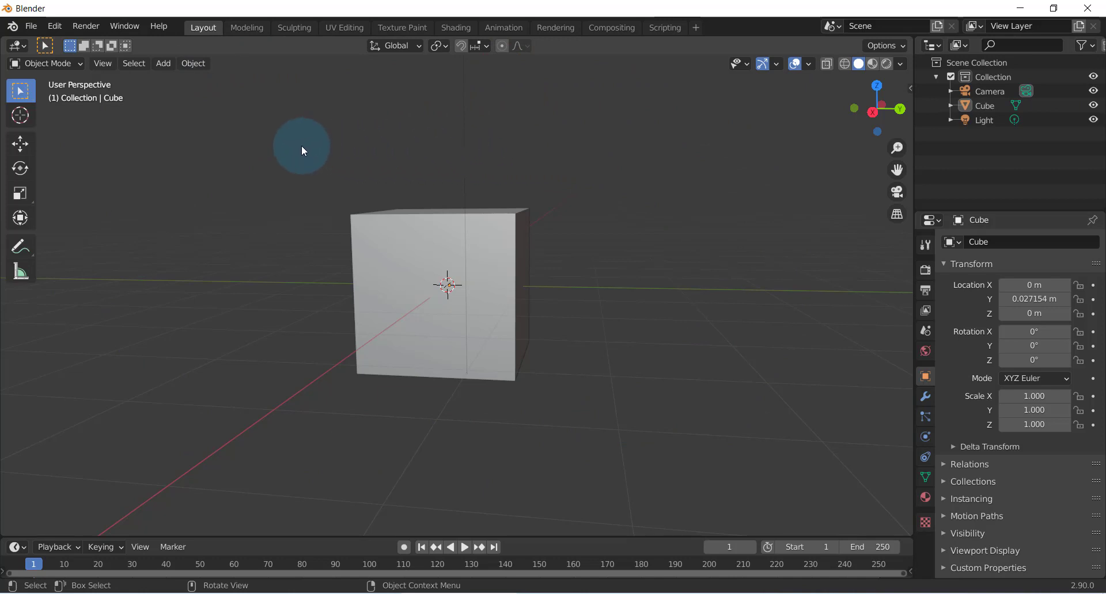
Raise the border between the 3D Viewport and Timeline so the Timeline grows taller
{"action": "left_click_drag", "start_coordinate": [432, 538], "coordinate": [428, 505]}
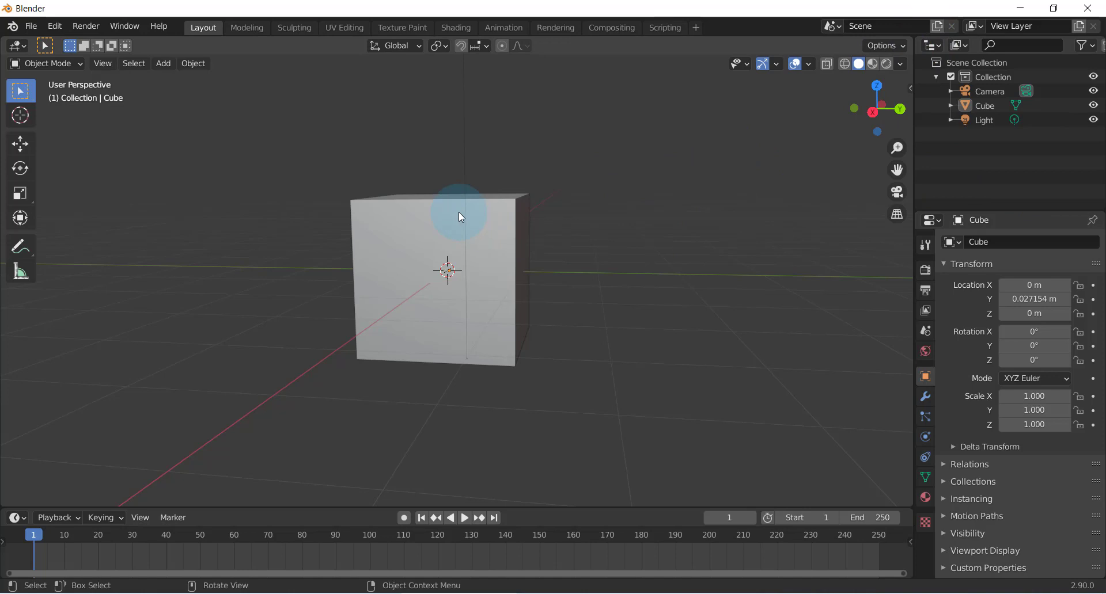
{"action": "left_click", "coordinate": [18, 47]}
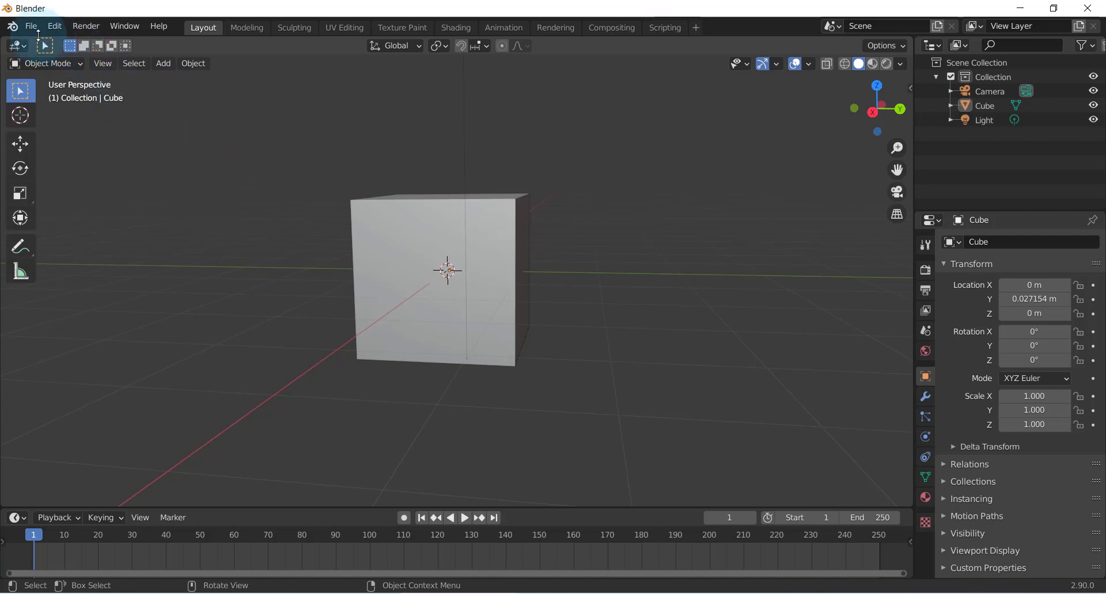
{"action": "left_click", "coordinate": [16, 47]}
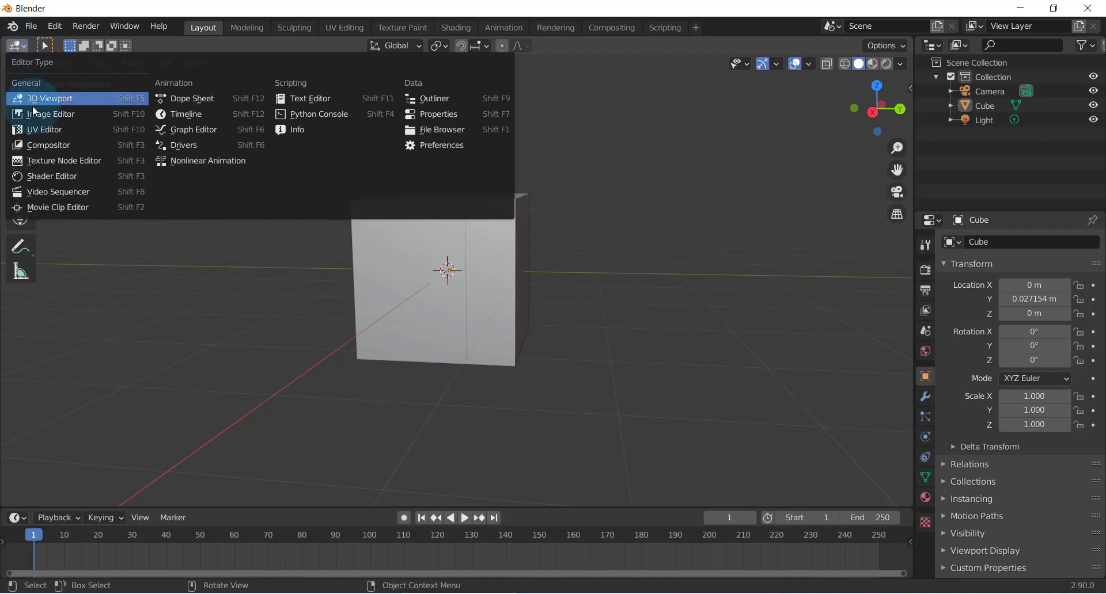
{"action": "left_click", "coordinate": [47, 134]}
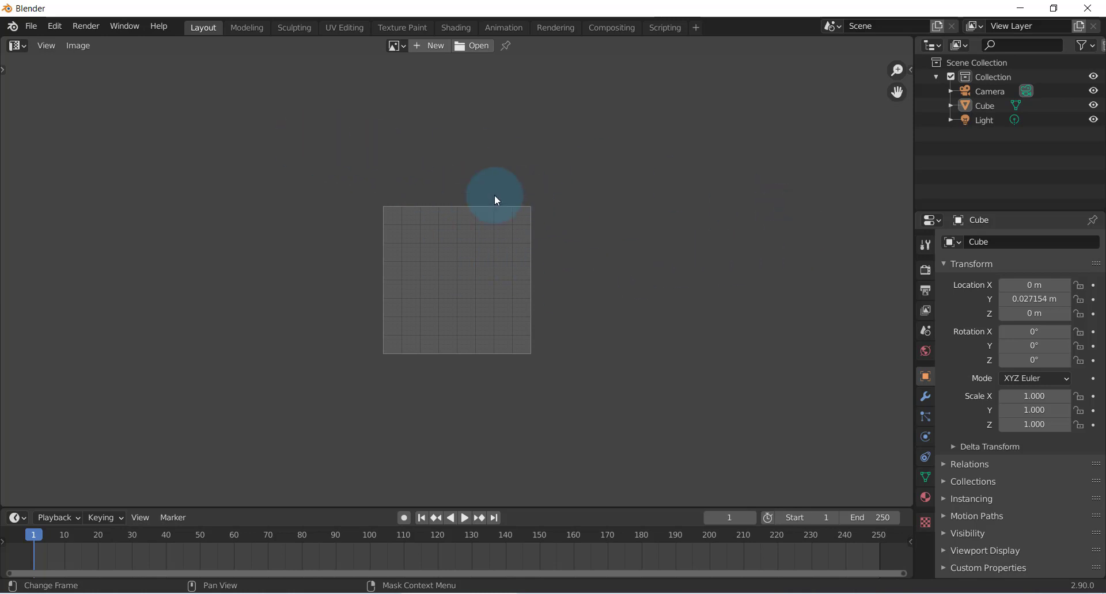
{"action": "left_click", "coordinate": [17, 45]}
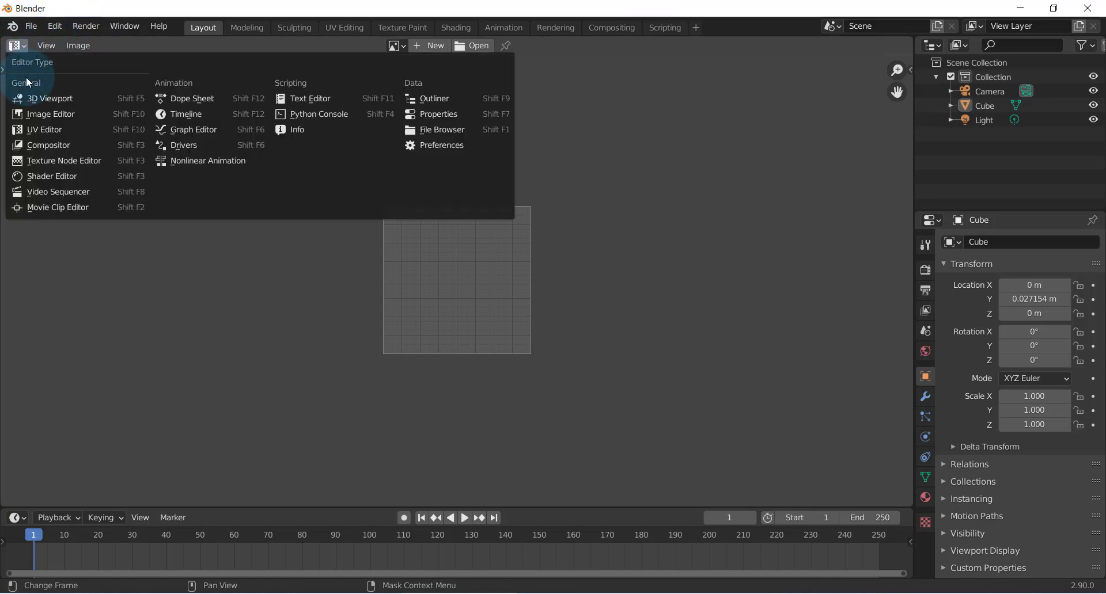
{"action": "left_click", "coordinate": [53, 97]}
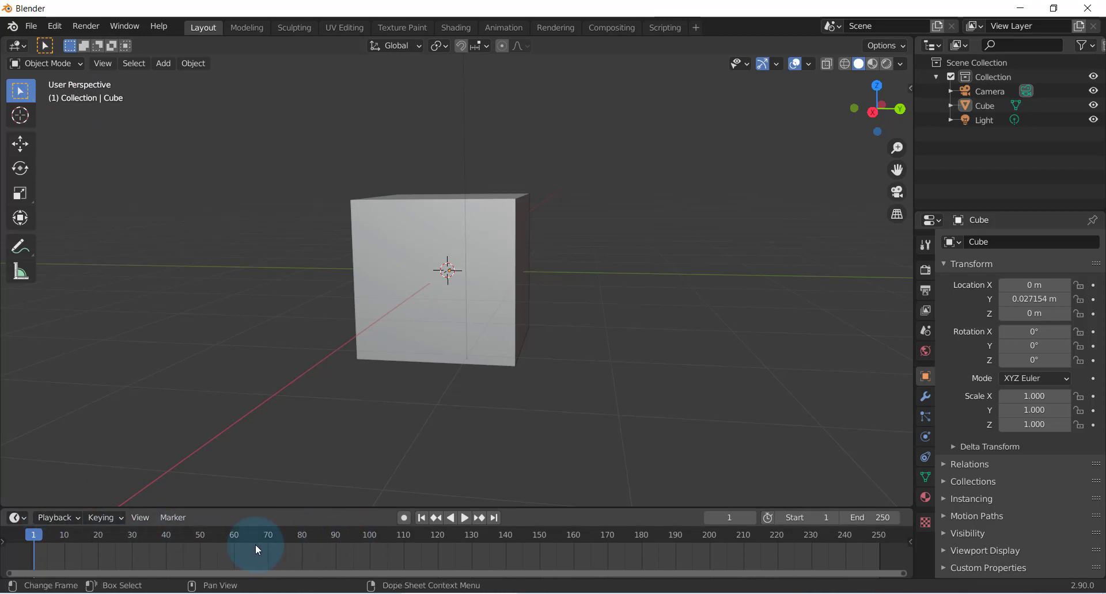
Turn the bottom Timeline area into a Shader Editor and enlarge it upward
{"action": "left_click", "coordinate": [21, 519]}
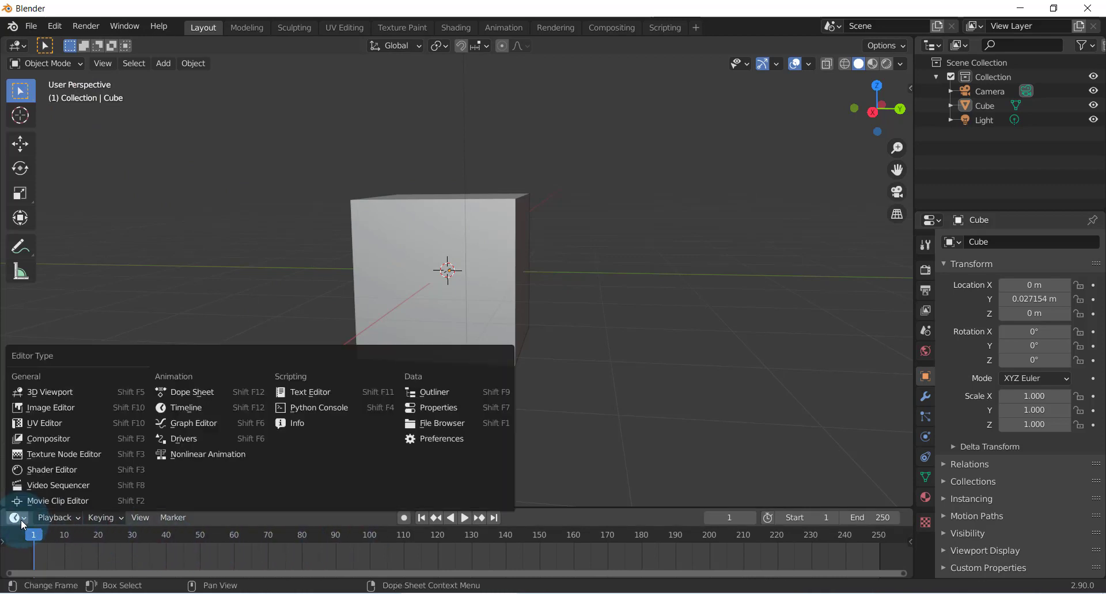
{"action": "left_click", "coordinate": [58, 471]}
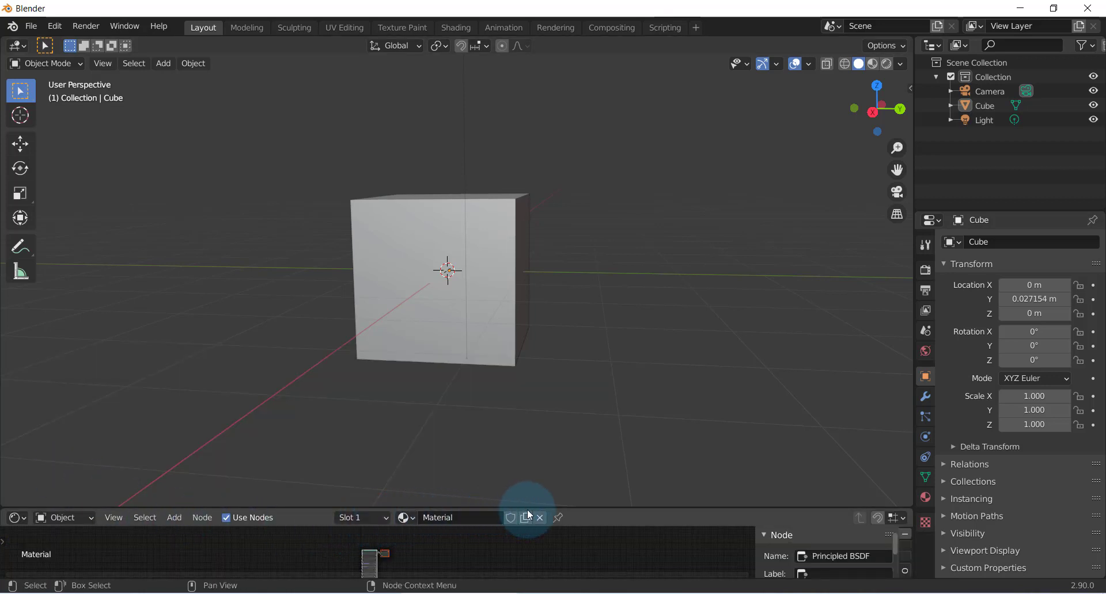
{"action": "left_click_drag", "start_coordinate": [527, 509], "coordinate": [526, 424]}
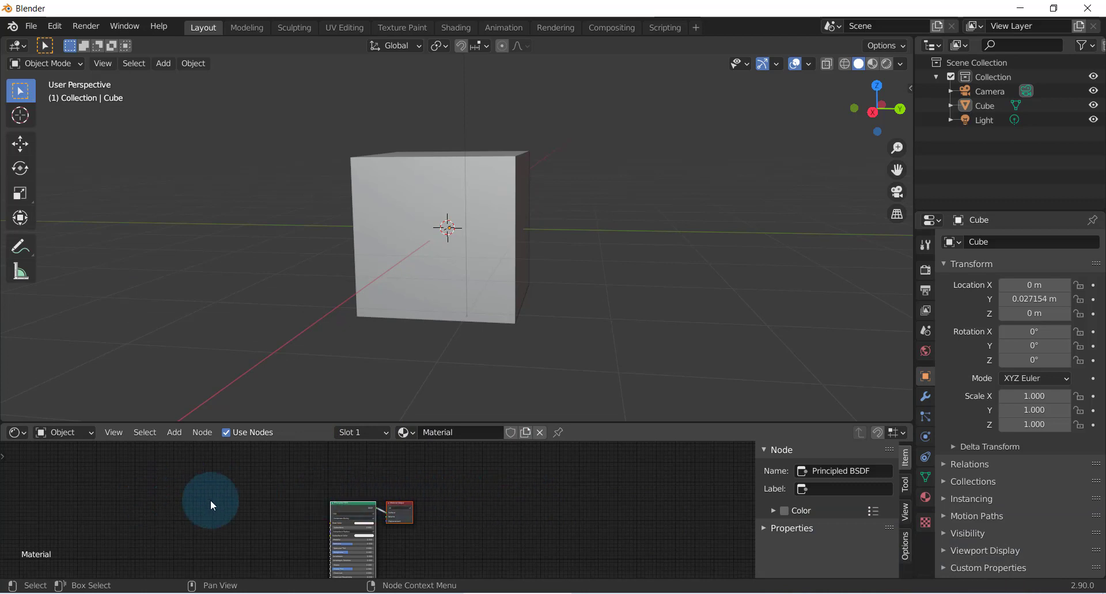
Switch the bottom area back to a Timeline and make it shorter
{"action": "left_click", "coordinate": [17, 433]}
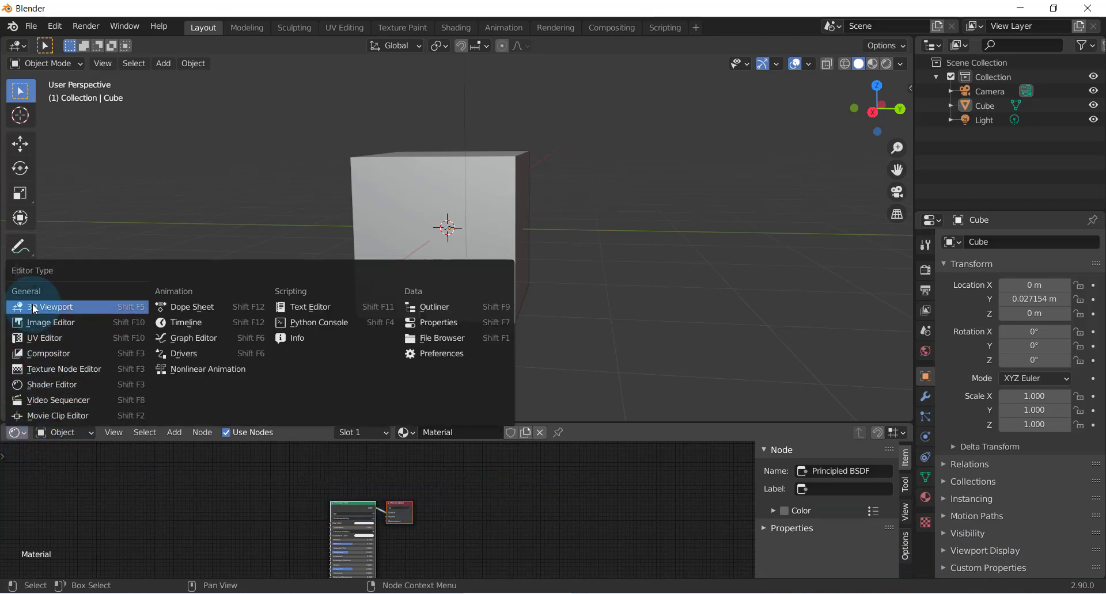
{"action": "left_click", "coordinate": [186, 324]}
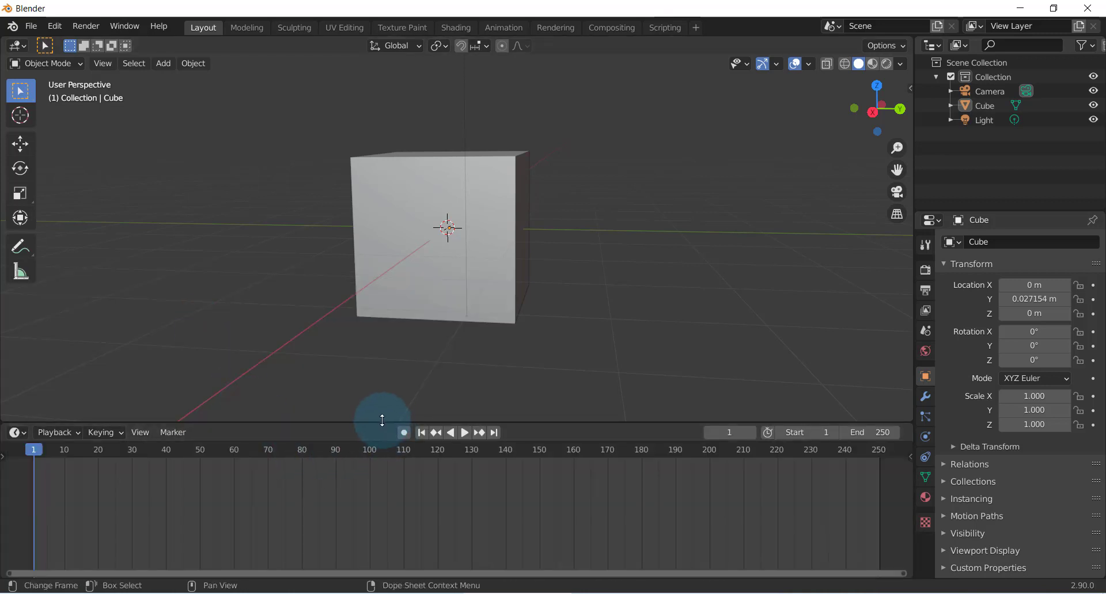
{"action": "left_click_drag", "start_coordinate": [383, 422], "coordinate": [388, 521]}
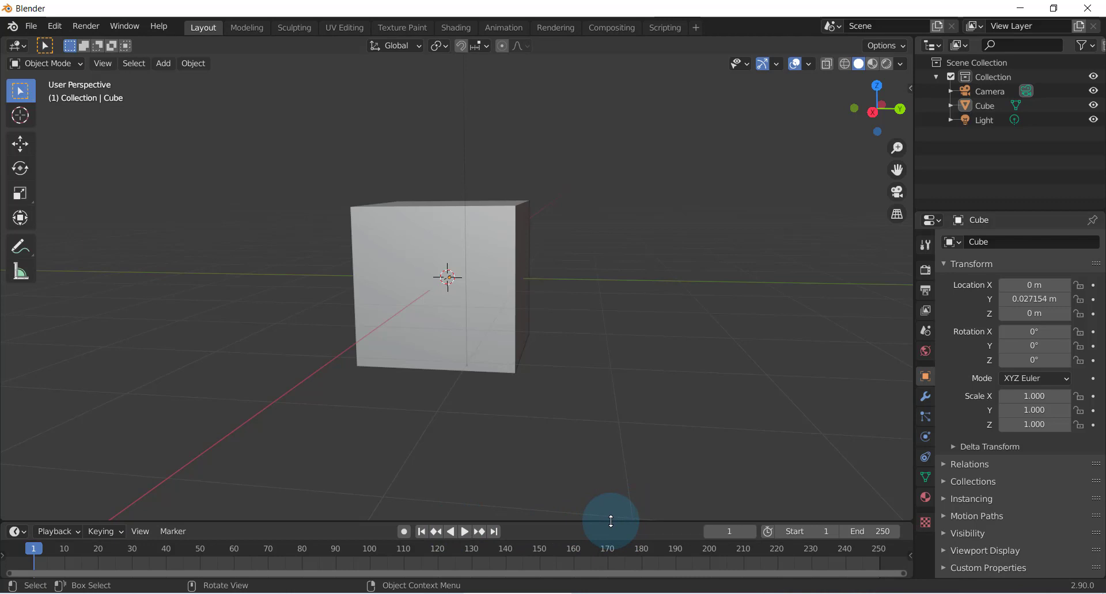
Stretch the Timeline up and back down, then push the viewport/properties border rightward
{"action": "left_click_drag", "start_coordinate": [611, 522], "coordinate": [604, 283]}
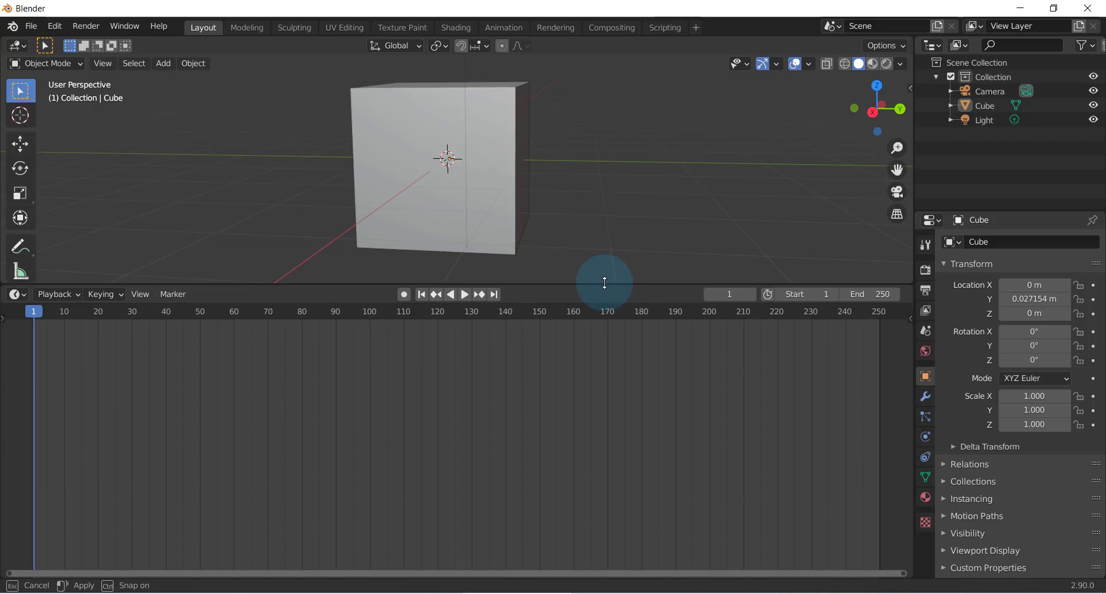
{"action": "mouse_move", "coordinate": [605, 283]}
{"action": "left_mouse_down"}
{"action": "mouse_move", "coordinate": [588, 543]}
{"action": "mouse_move", "coordinate": [587, 519]}
{"action": "left_mouse_up"}
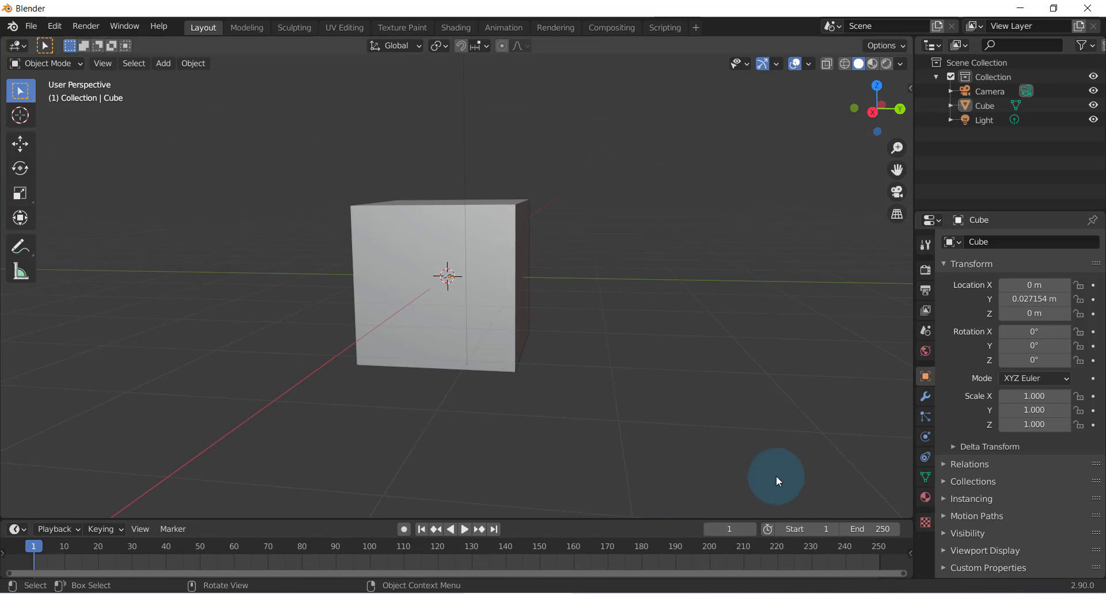
{"action": "mouse_move", "coordinate": [913, 352]}
{"action": "left_mouse_down"}
{"action": "mouse_move", "coordinate": [754, 352]}
{"action": "mouse_move", "coordinate": [908, 358]}
{"action": "mouse_move", "coordinate": [933, 363]}
{"action": "mouse_move", "coordinate": [840, 369]}
{"action": "mouse_move", "coordinate": [933, 372]}
{"action": "mouse_move", "coordinate": [642, 383]}
{"action": "mouse_move", "coordinate": [957, 391]}
{"action": "left_mouse_up"}
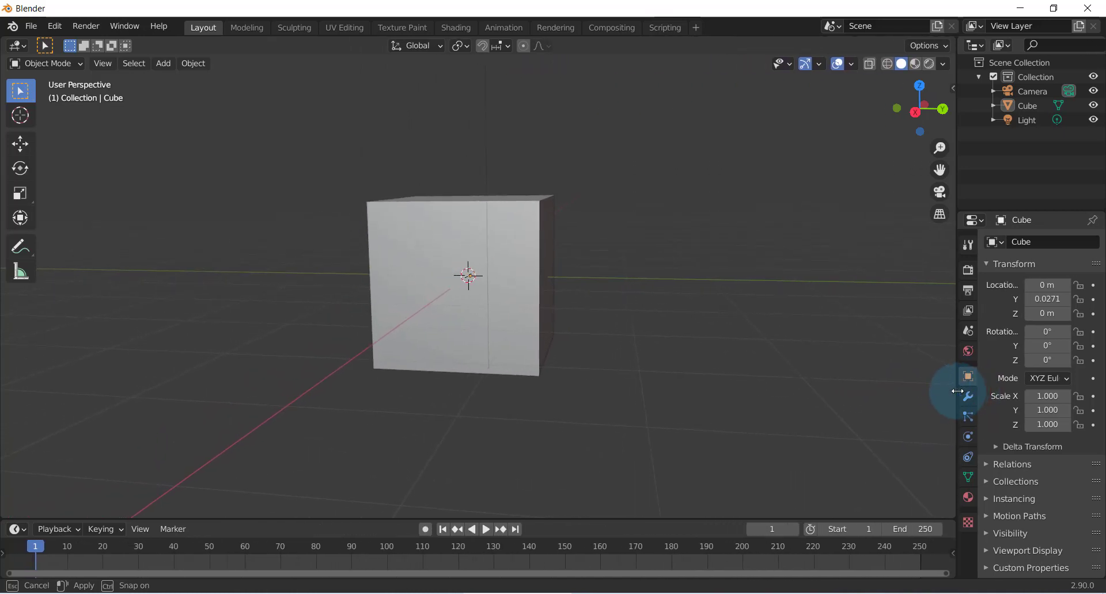
Turn the top-right Outliner area into the Compositor and resize the right-hand column
{"action": "left_click_drag", "start_coordinate": [957, 392], "coordinate": [957, 392]}
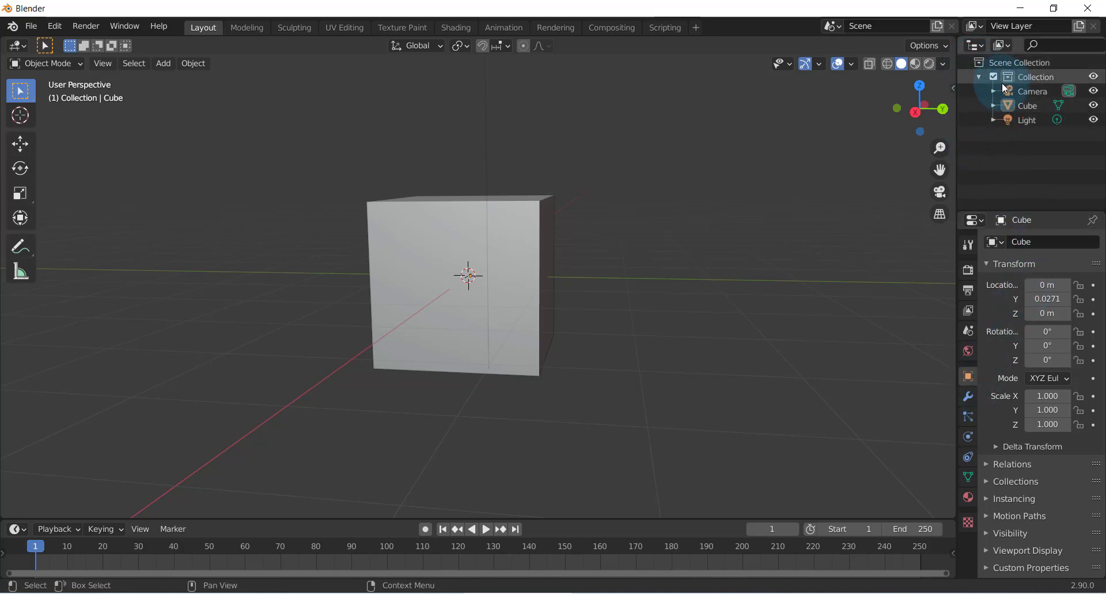
{"action": "left_click", "coordinate": [976, 45]}
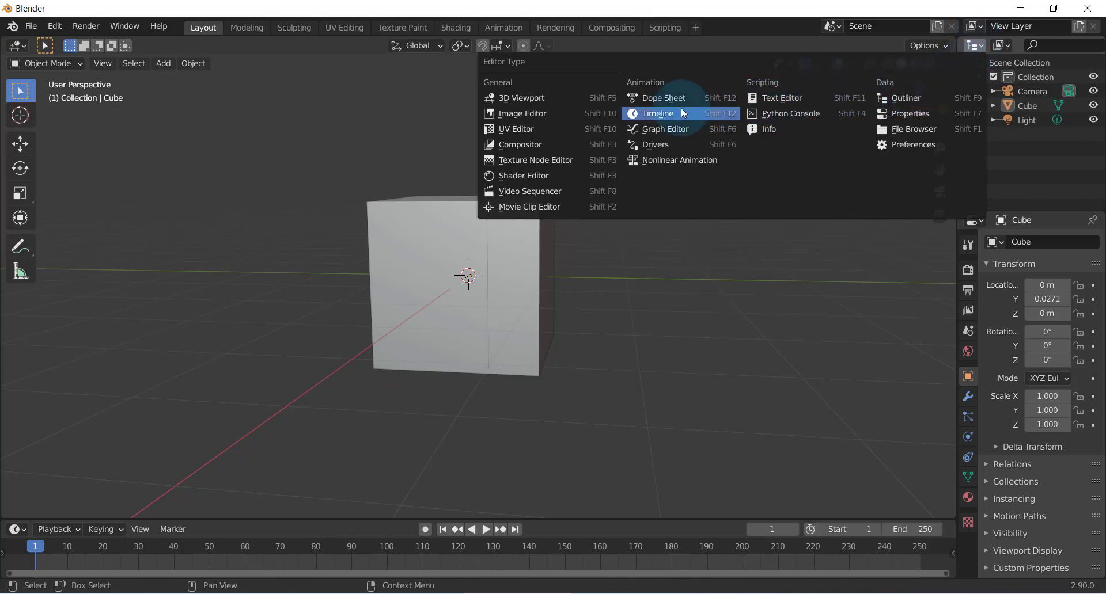
{"action": "left_click", "coordinate": [525, 145]}
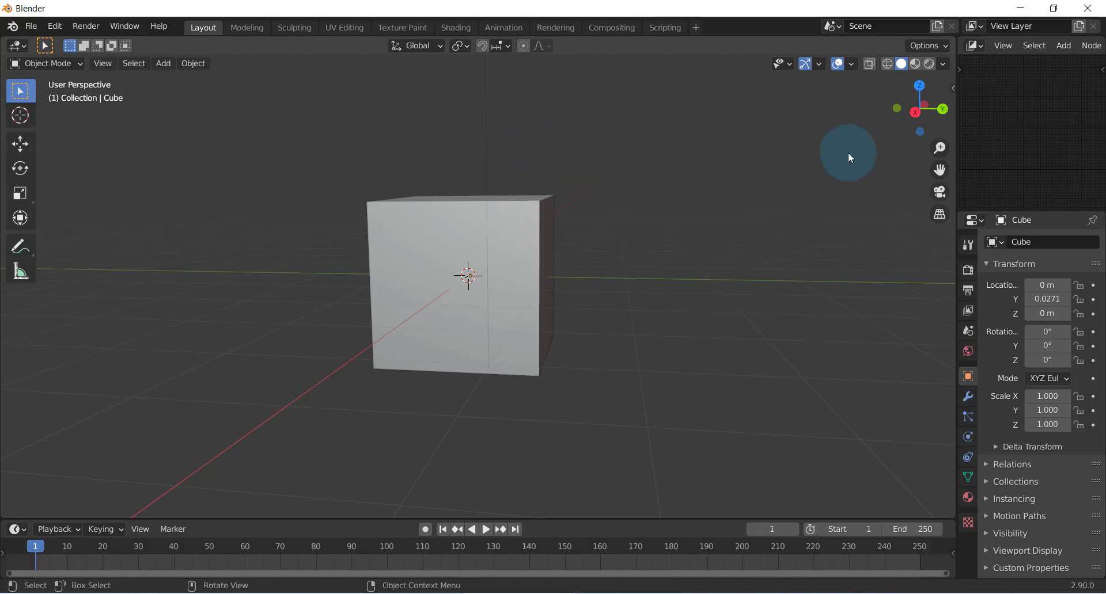
{"action": "mouse_move", "coordinate": [956, 130]}
{"action": "left_mouse_down"}
{"action": "mouse_move", "coordinate": [870, 136]}
{"action": "mouse_move", "coordinate": [958, 53]}
{"action": "left_mouse_up"}
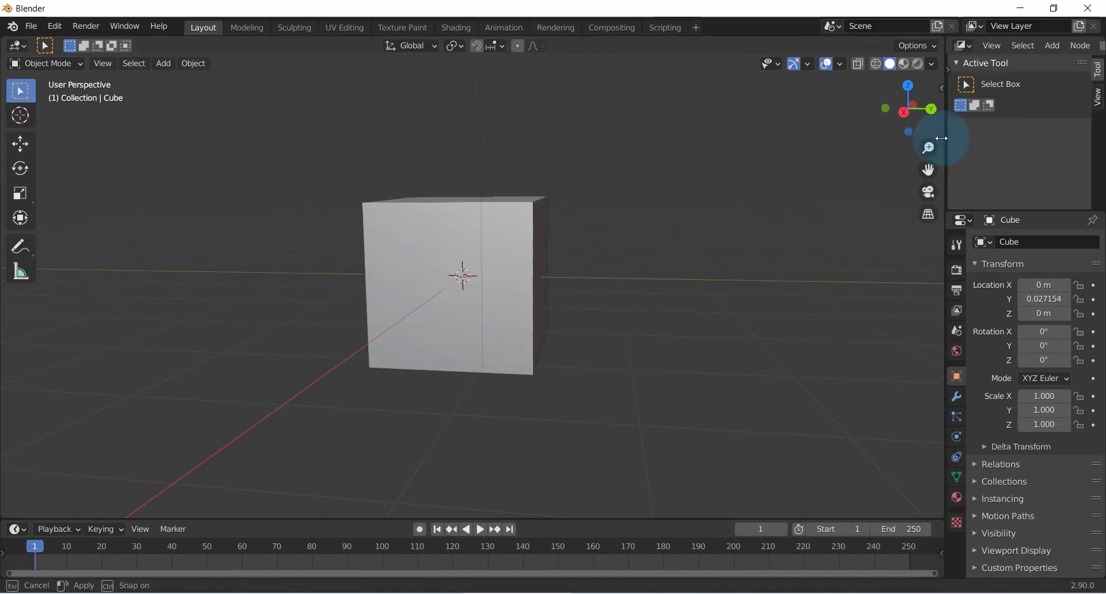
Restore the Outliner, leaving the Properties editor type unchanged
{"action": "left_click", "coordinate": [958, 53]}
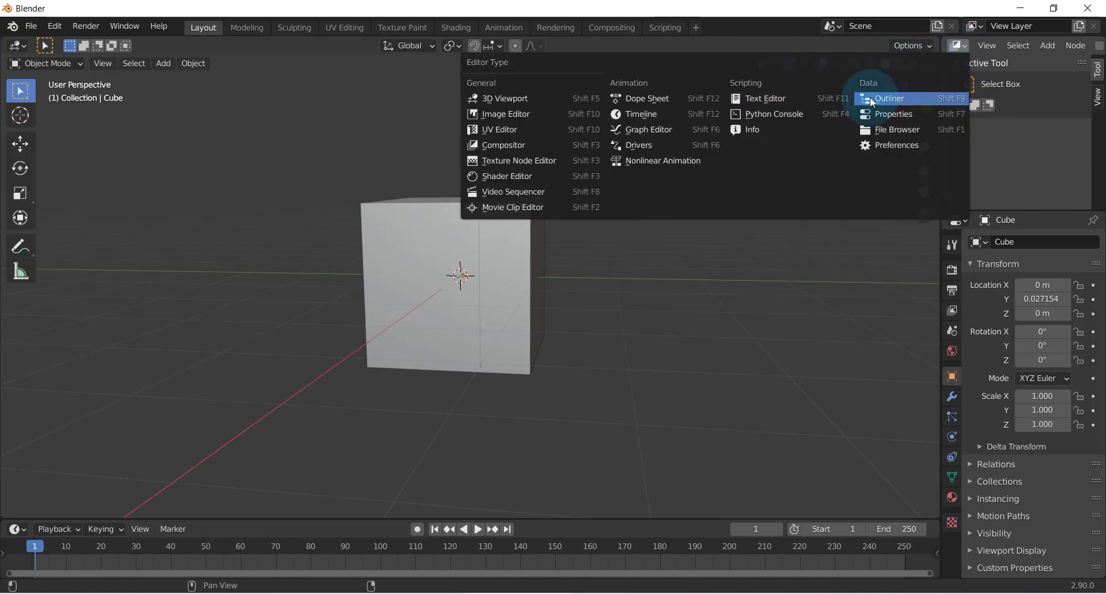
{"action": "left_click", "coordinate": [893, 101]}
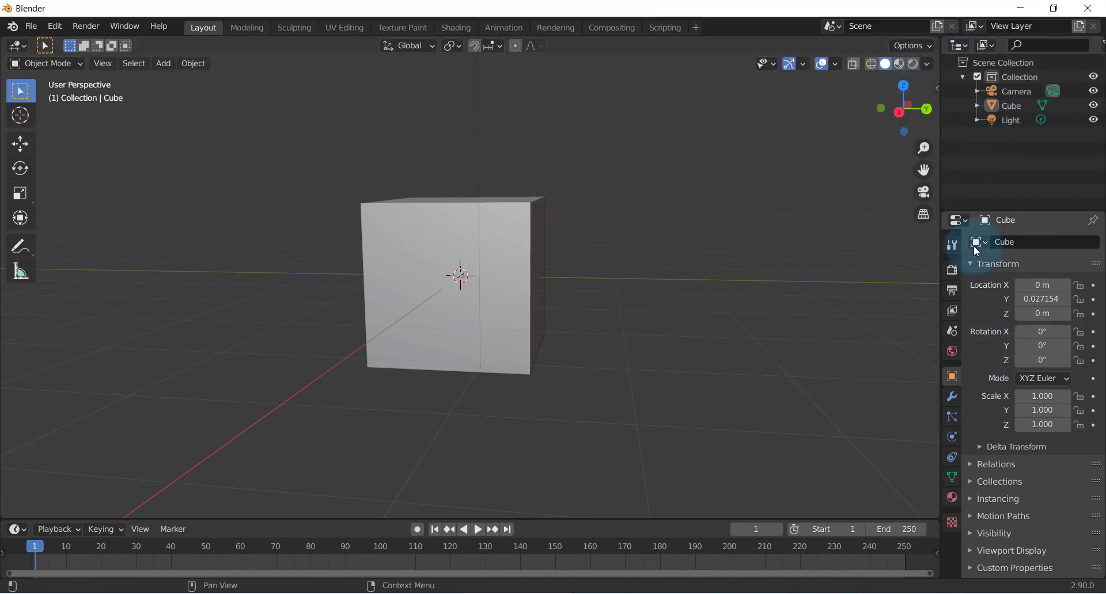
{"action": "left_click", "coordinate": [960, 223]}
{"action": "left_click", "coordinate": [959, 223]}
{"action": "left_click", "coordinate": [959, 222]}
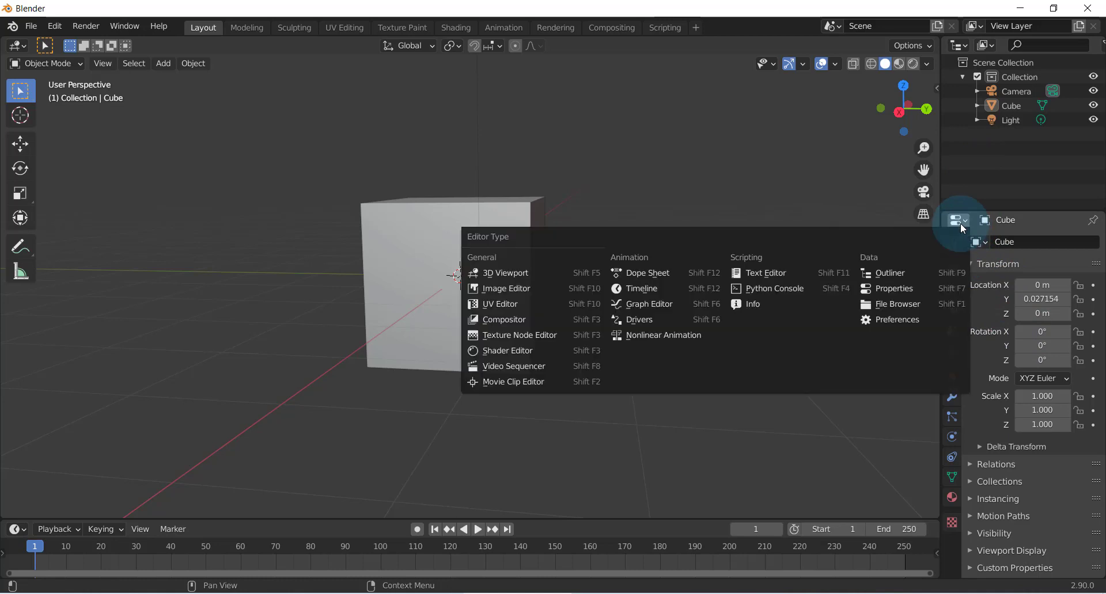
{"action": "left_click", "coordinate": [959, 222]}
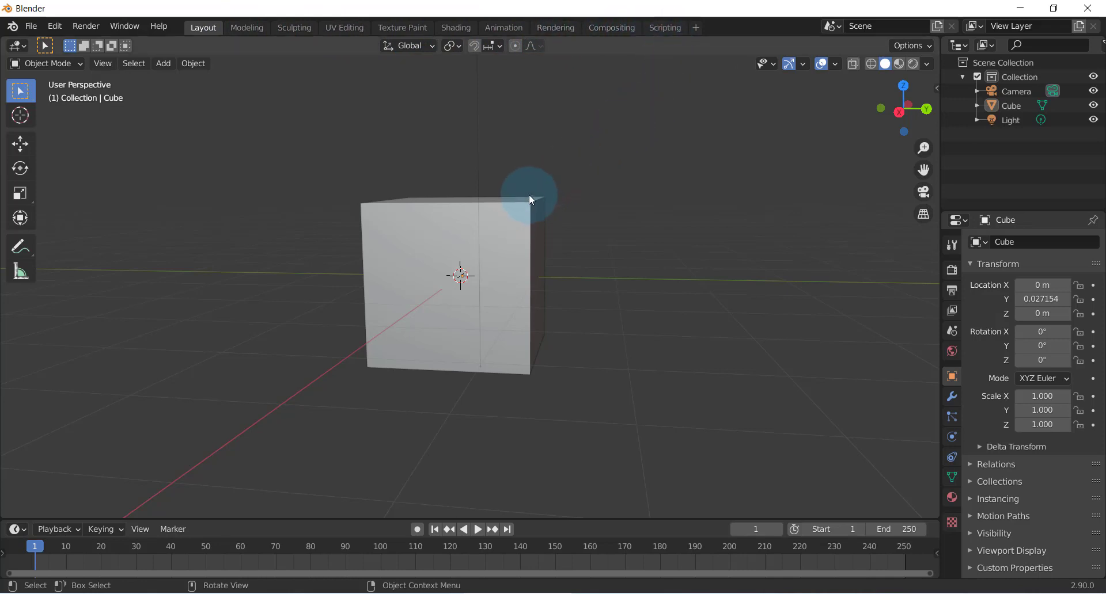
Visit the Modeling and Sculpting workspaces, ending in UV Editing with the cube's UV layout
{"action": "left_click", "coordinate": [252, 30]}
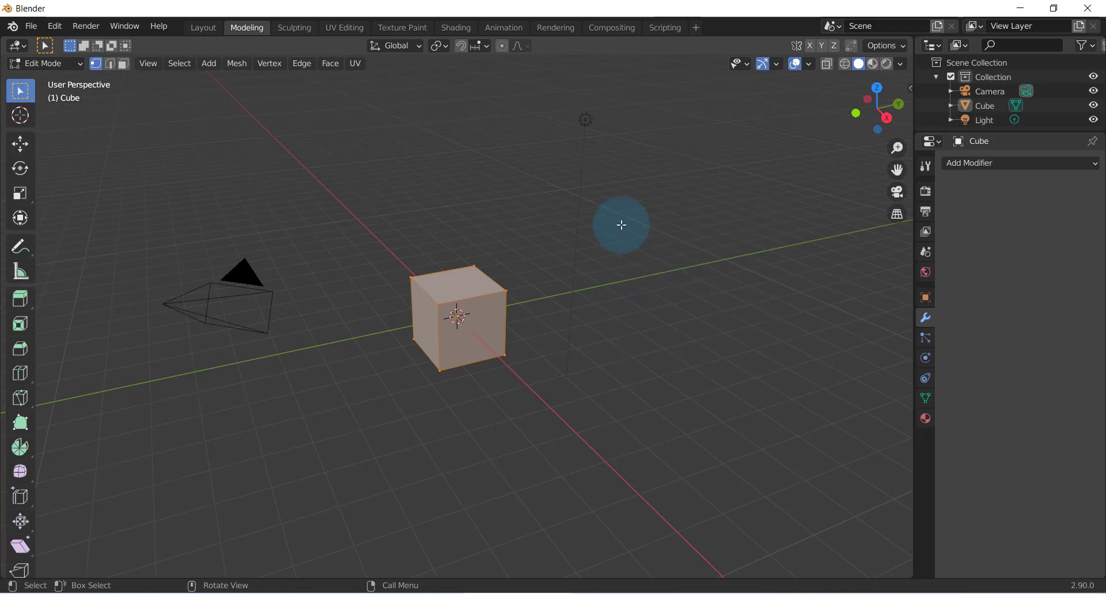
{"action": "left_click", "coordinate": [294, 30]}
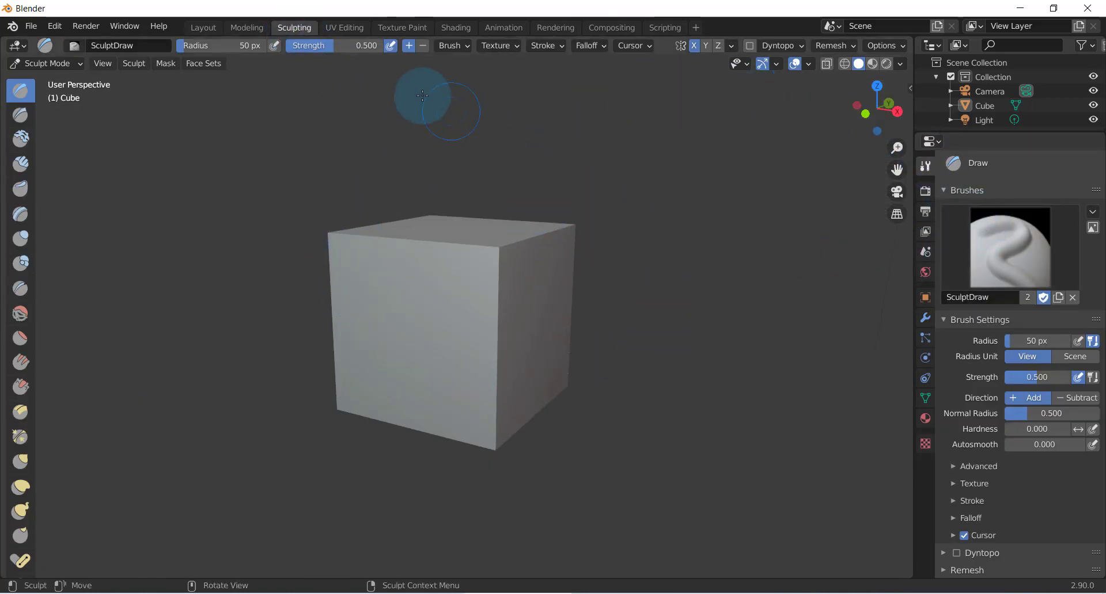
{"action": "left_click", "coordinate": [344, 28]}
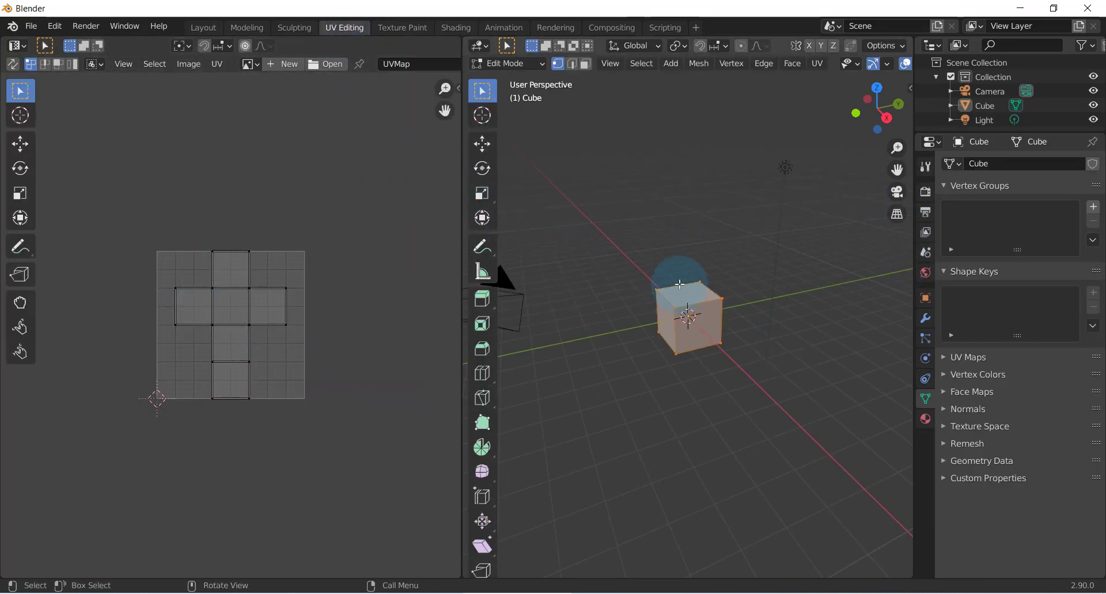
{"action": "left_click", "coordinate": [398, 29]}
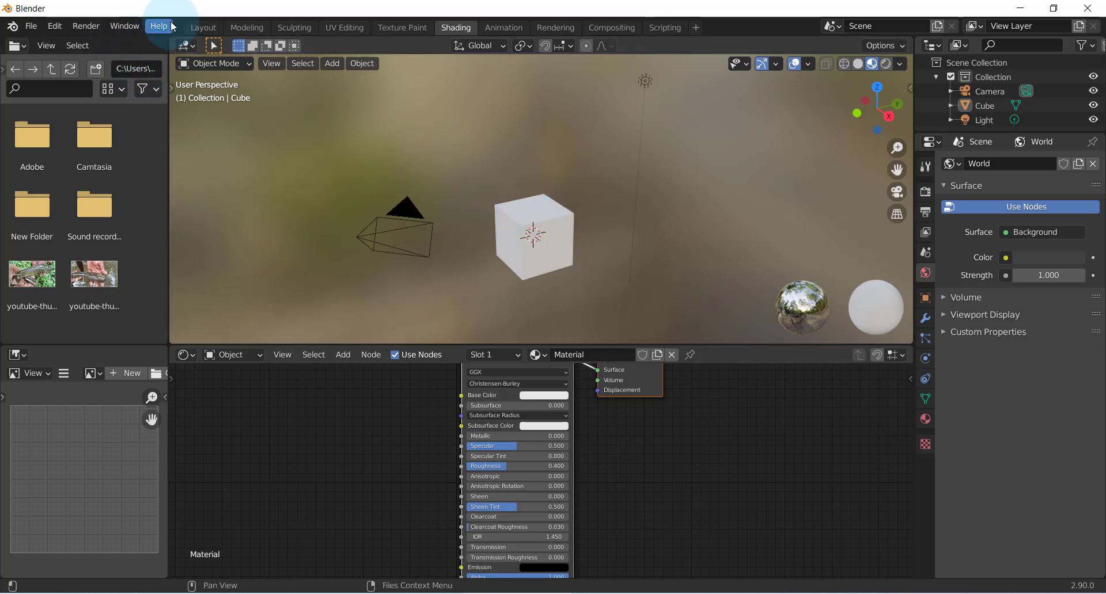
{"action": "left_click", "coordinate": [210, 29]}
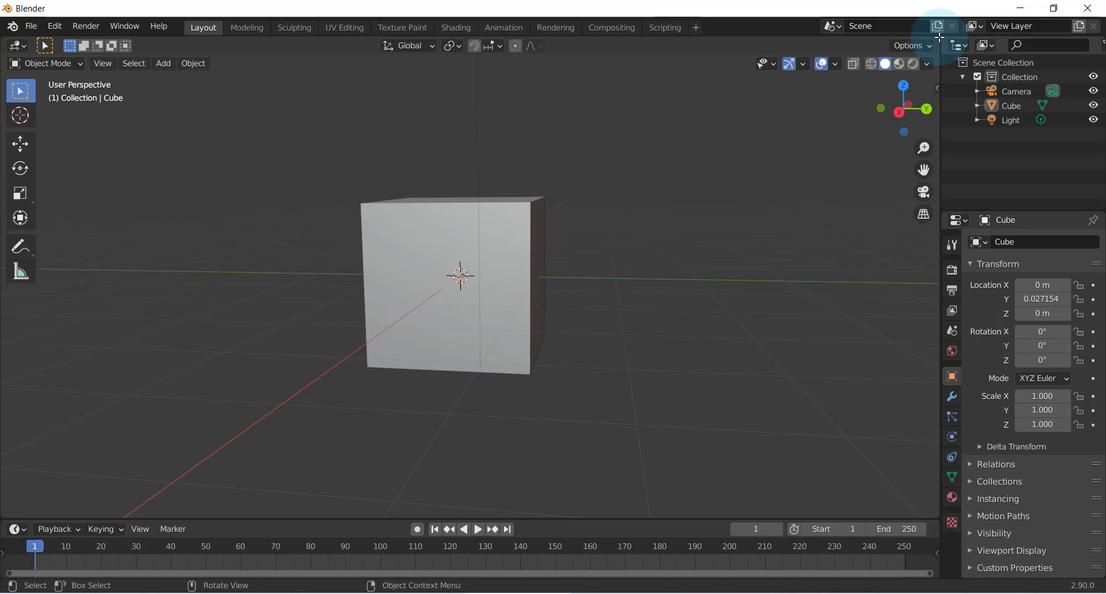
Drag the viewport's top-right corner leftward to create a second 3D viewport of the cube
{"action": "mouse_move", "coordinate": [939, 37]}
{"action": "left_mouse_down"}
{"action": "mouse_move", "coordinate": [421, 143]}
{"action": "mouse_move", "coordinate": [478, 160]}
{"action": "left_mouse_up"}
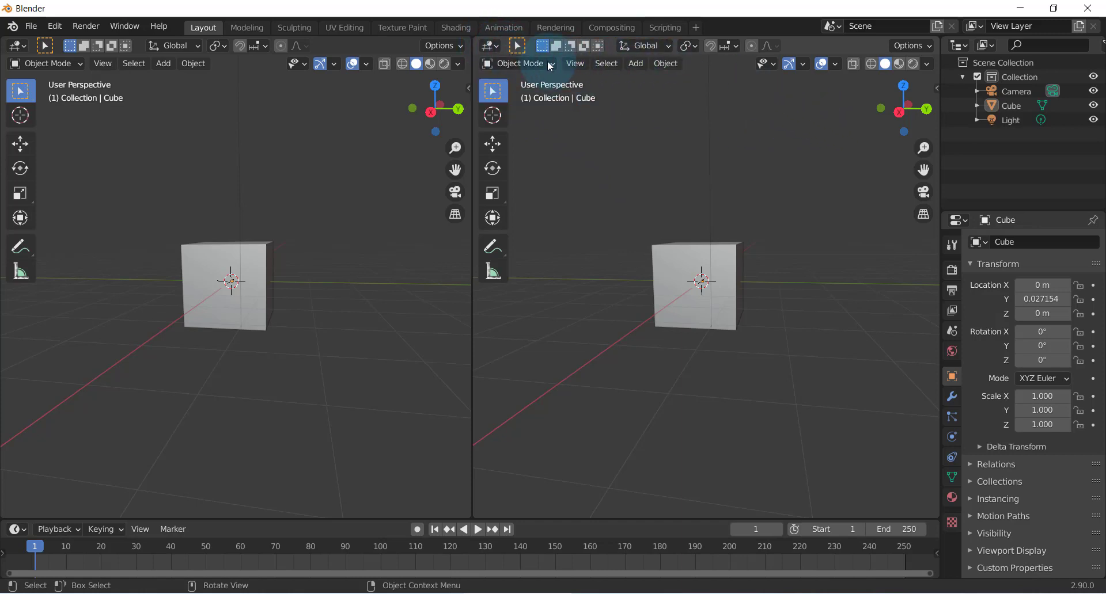
Make the right-hand area a Graph Editor and narrow its channel list for a wider graph
{"action": "left_click", "coordinate": [492, 44]}
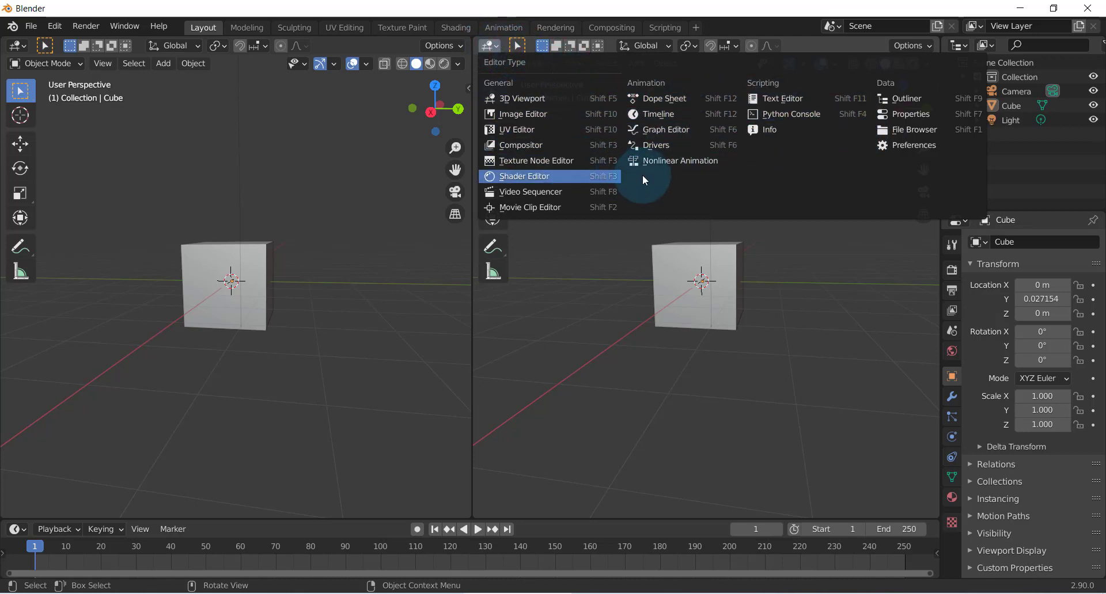
{"action": "left_click", "coordinate": [658, 132]}
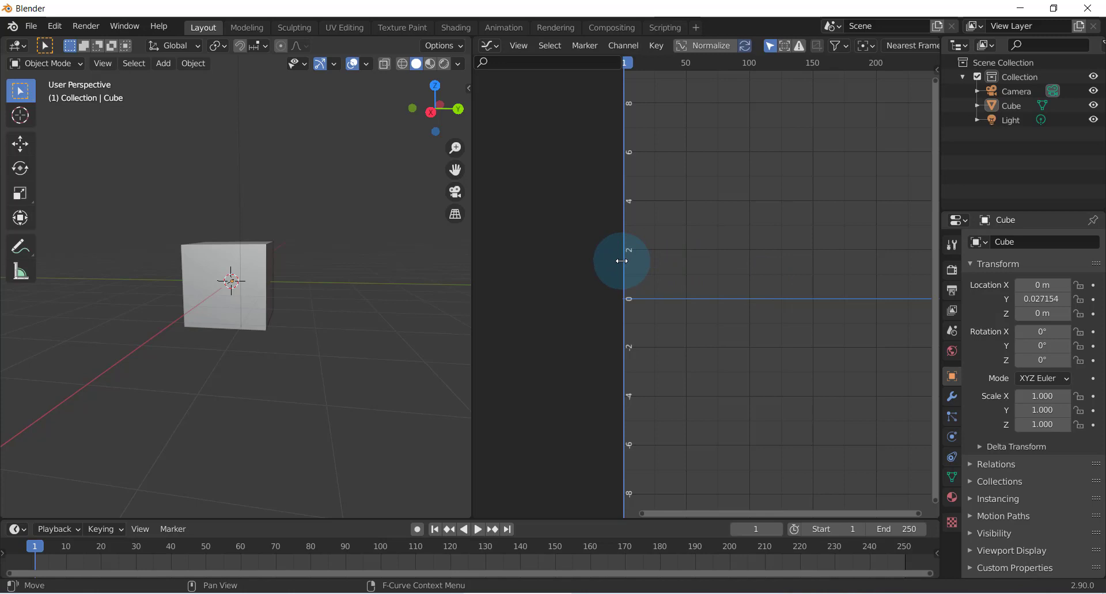
{"action": "mouse_move", "coordinate": [624, 260]}
{"action": "left_mouse_down"}
{"action": "mouse_move", "coordinate": [494, 260]}
{"action": "mouse_move", "coordinate": [637, 260]}
{"action": "left_mouse_up"}
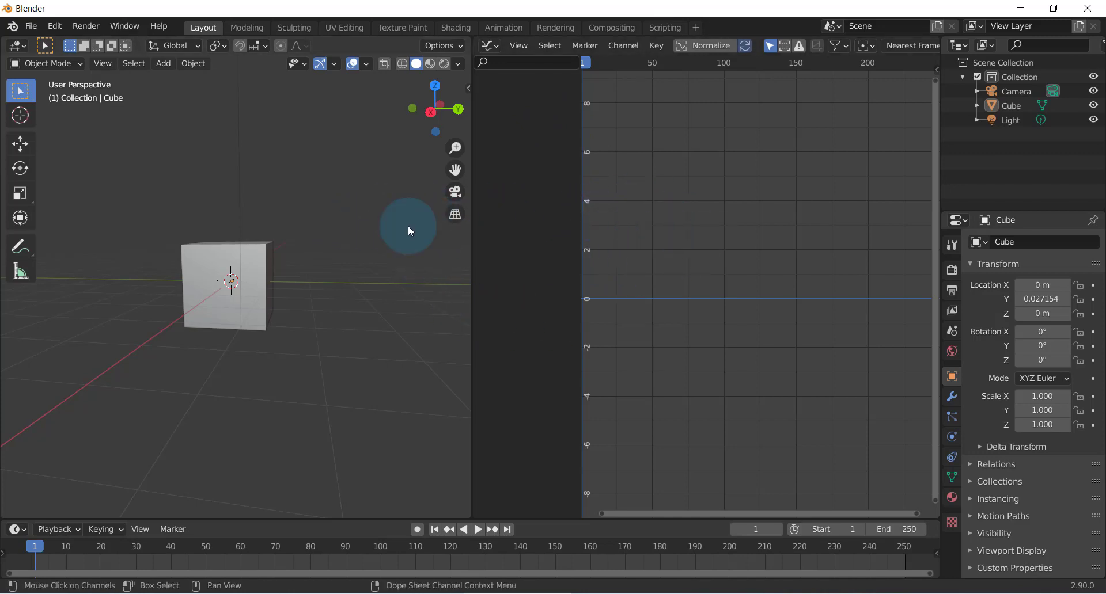
Leave the editor type unchanged and choose Join Areas on the viewport/Graph Editor border
{"action": "left_click", "coordinate": [485, 52]}
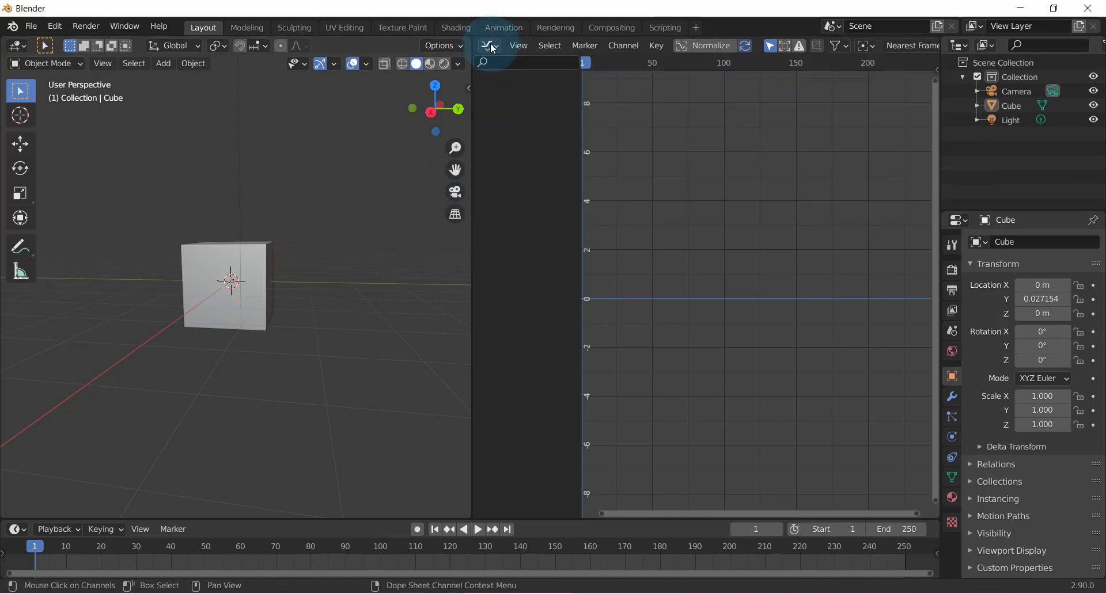
{"action": "left_click", "coordinate": [534, 139]}
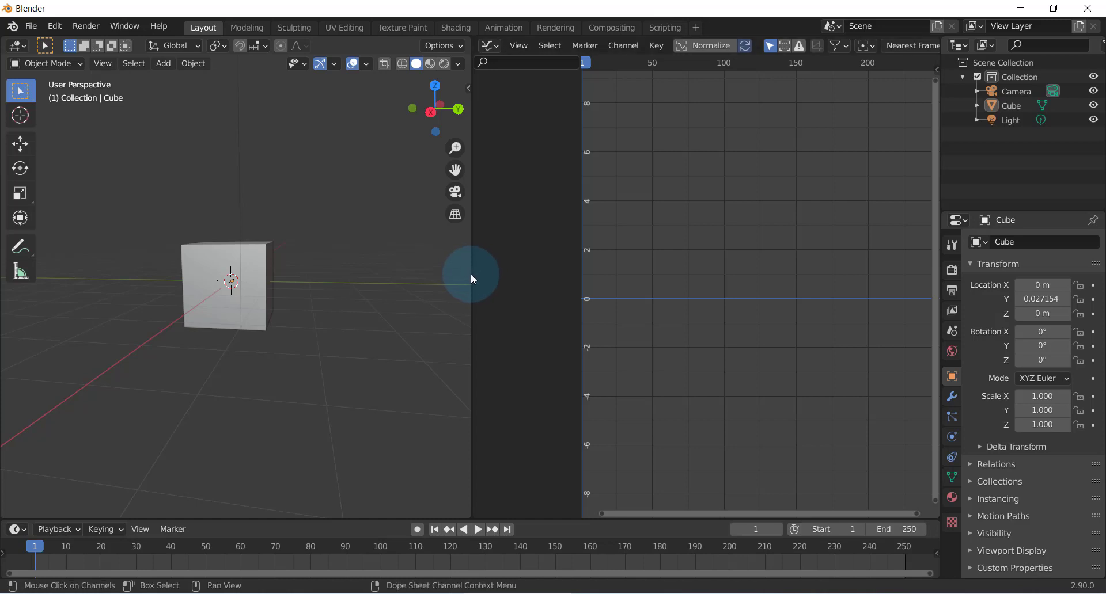
{"action": "right_click", "coordinate": [471, 274]}
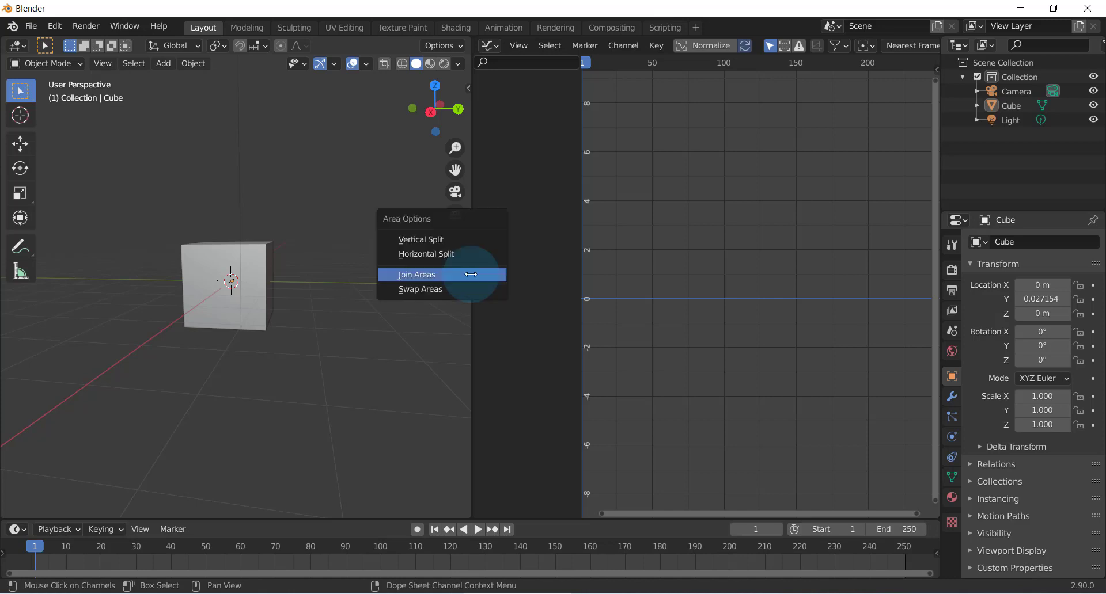
{"action": "left_click", "coordinate": [429, 281]}
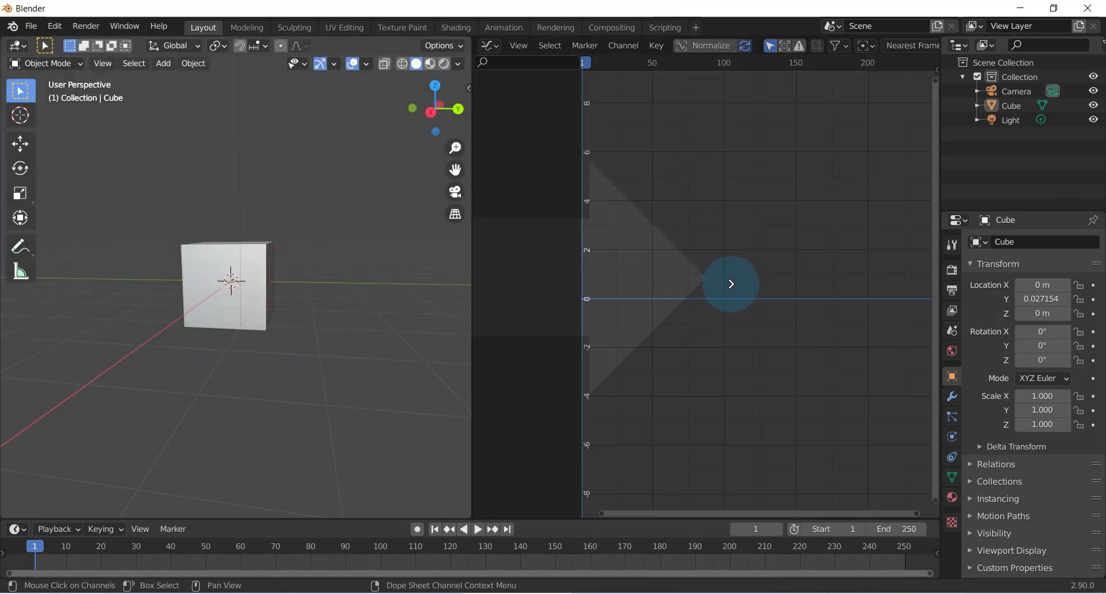
Join the Graph Editor into the 3D viewport so one full-width viewport shows the cube
{"action": "mouse_move", "coordinate": [304, 305]}
{"action": "left_mouse_down"}
{"action": "mouse_move", "coordinate": [717, 240]}
{"action": "mouse_move", "coordinate": [506, 384]}
{"action": "mouse_move", "coordinate": [599, 240]}
{"action": "mouse_move", "coordinate": [654, 277]}
{"action": "left_mouse_up"}
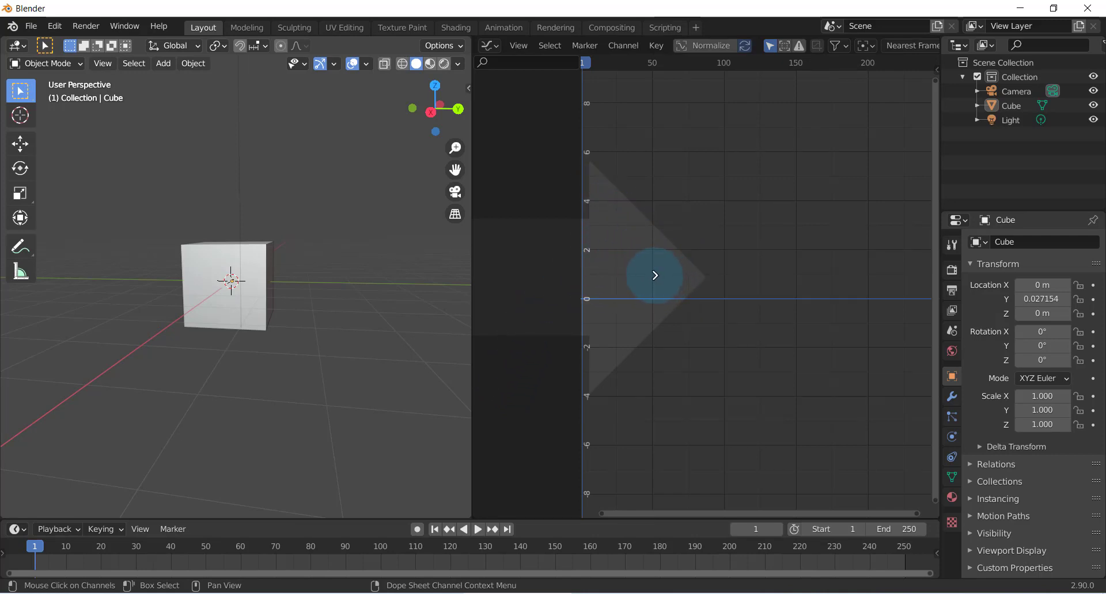
{"action": "mouse_move", "coordinate": [654, 277]}
{"action": "left_mouse_down"}
{"action": "mouse_move", "coordinate": [629, 160]}
{"action": "mouse_move", "coordinate": [646, 313]}
{"action": "mouse_move", "coordinate": [804, 165]}
{"action": "mouse_move", "coordinate": [614, 160]}
{"action": "mouse_move", "coordinate": [747, 323]}
{"action": "mouse_move", "coordinate": [590, 225]}
{"action": "mouse_move", "coordinate": [651, 227]}
{"action": "mouse_move", "coordinate": [656, 242]}
{"action": "mouse_move", "coordinate": [748, 207]}
{"action": "mouse_move", "coordinate": [677, 267]}
{"action": "mouse_move", "coordinate": [661, 262]}
{"action": "left_mouse_up"}
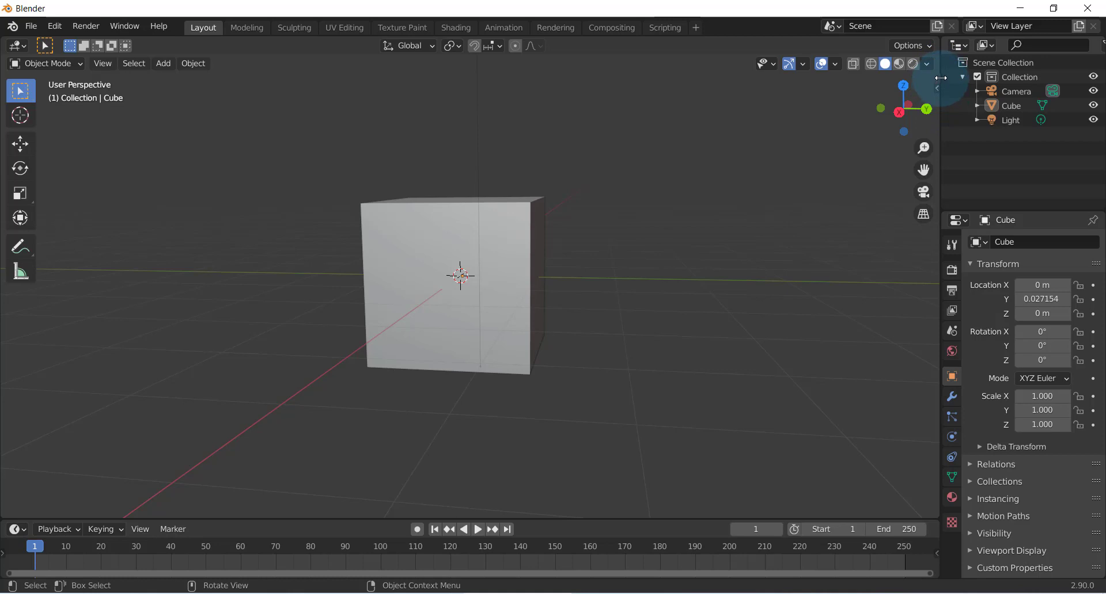
Open the Area Options menu on the border between the 3D viewport and the Outliner
{"action": "right_click", "coordinate": [941, 78]}
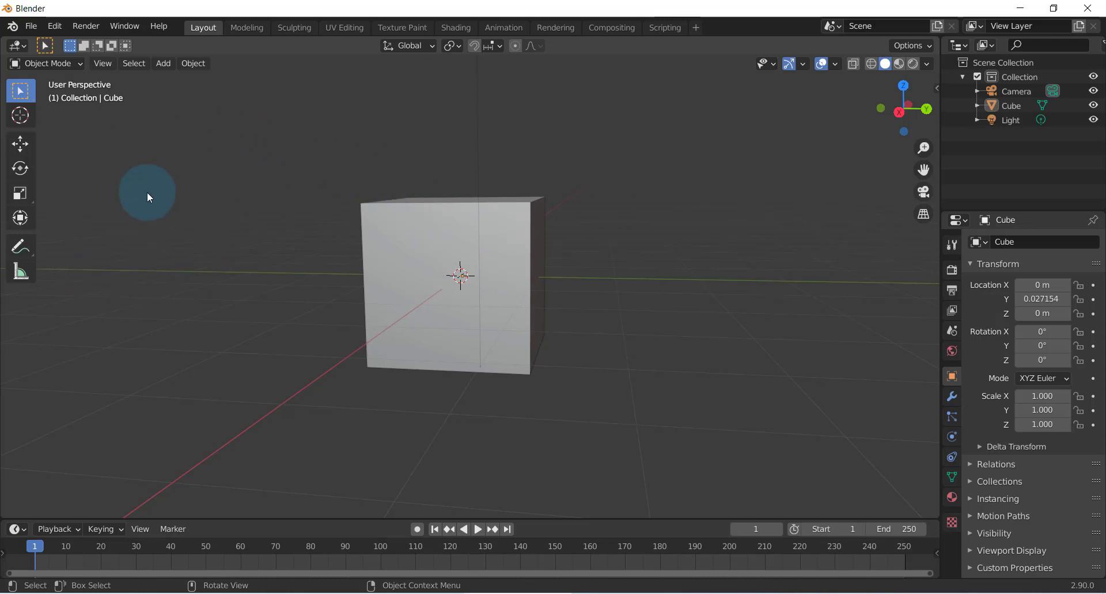
{"action": "right_click", "coordinate": [939, 128]}
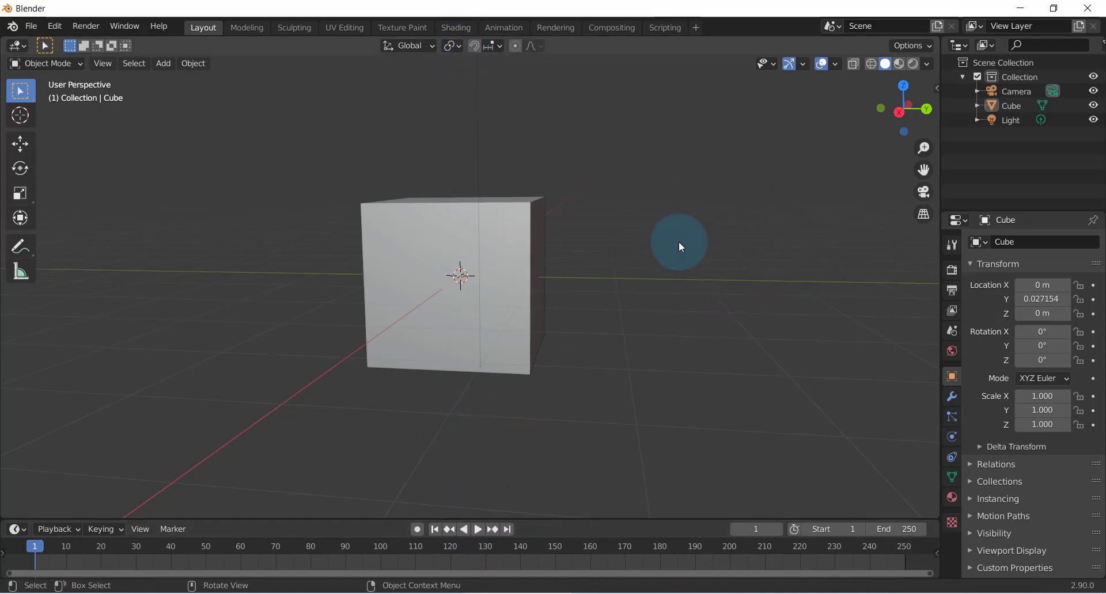
{"action": "right_click", "coordinate": [940, 122]}
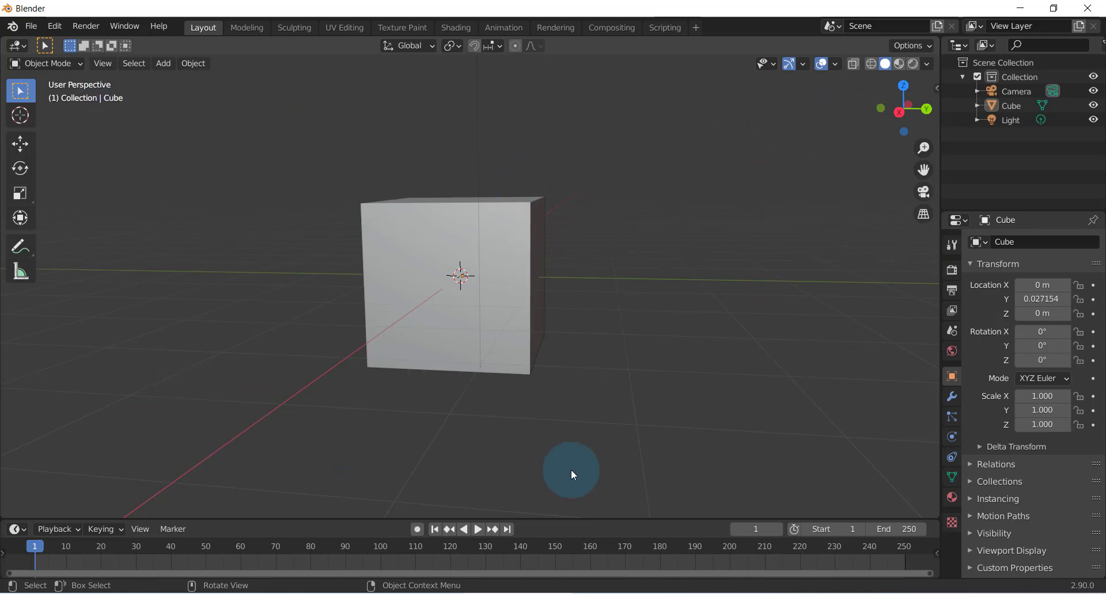
{"action": "right_click", "coordinate": [940, 159]}
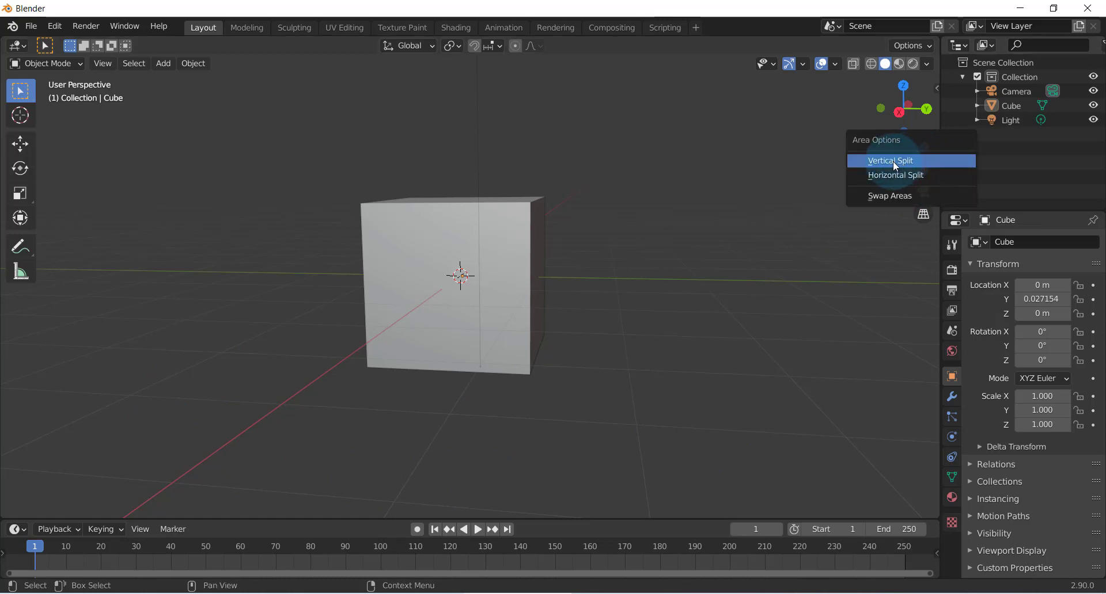
{"action": "left_click", "coordinate": [892, 161]}
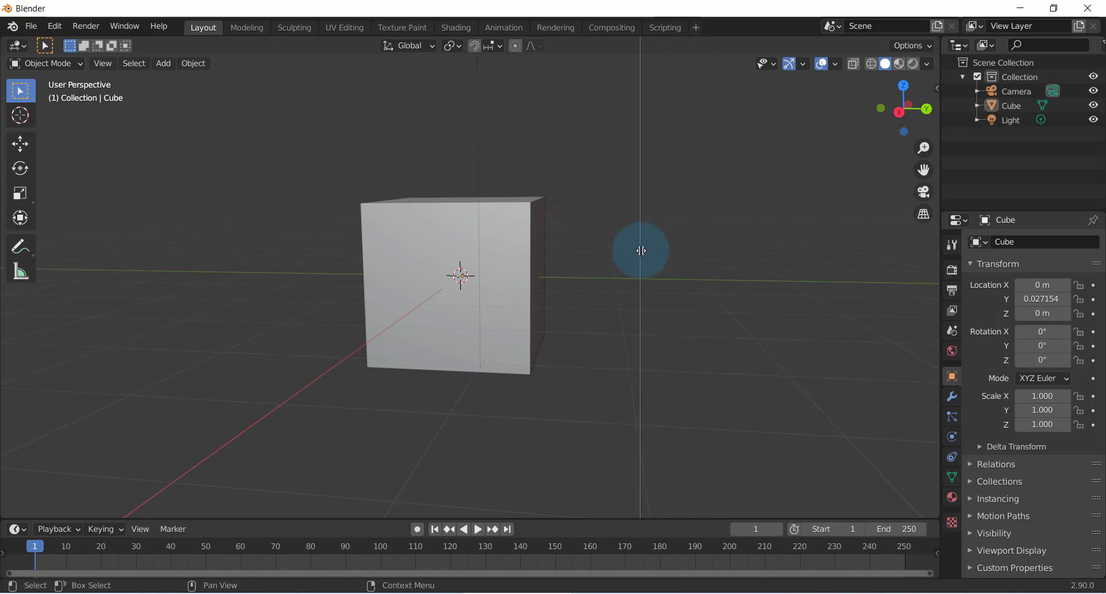
{"action": "left_click", "coordinate": [641, 251]}
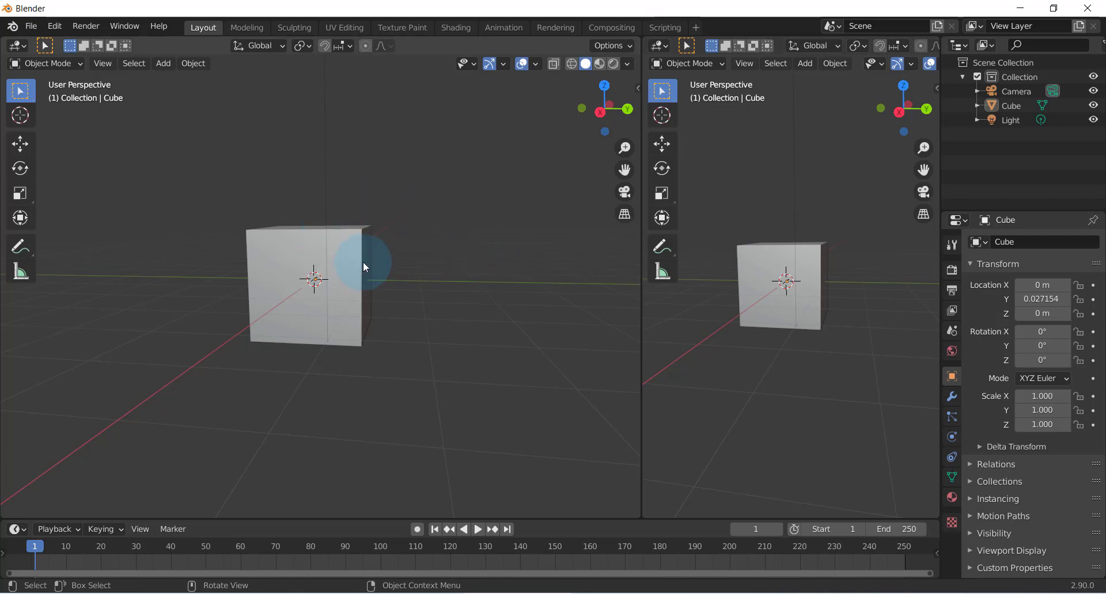
{"action": "right_click", "coordinate": [641, 287]}
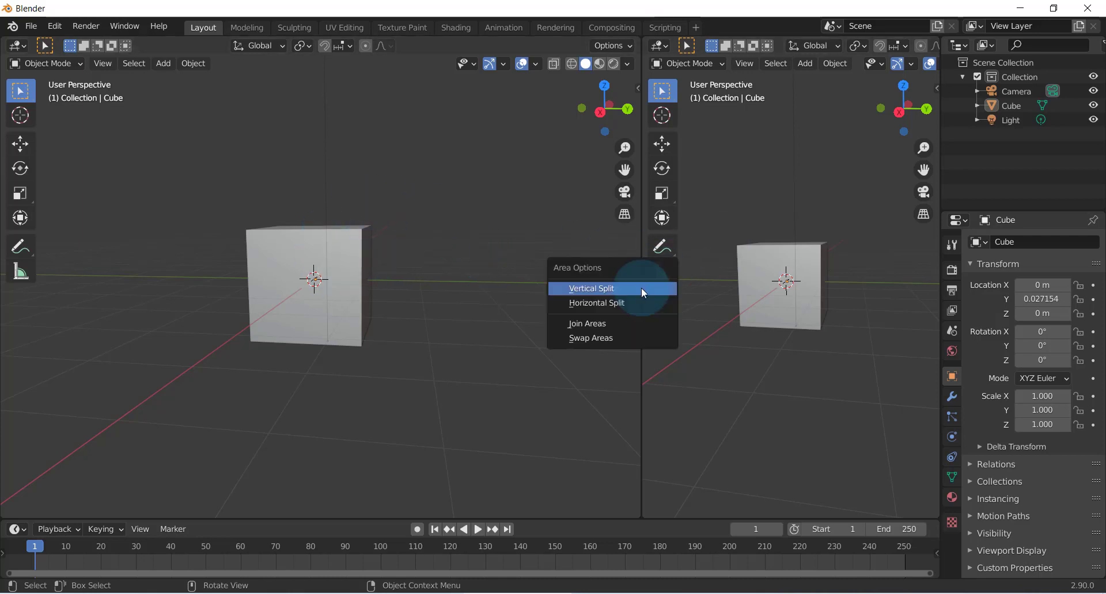
{"action": "left_click", "coordinate": [588, 324]}
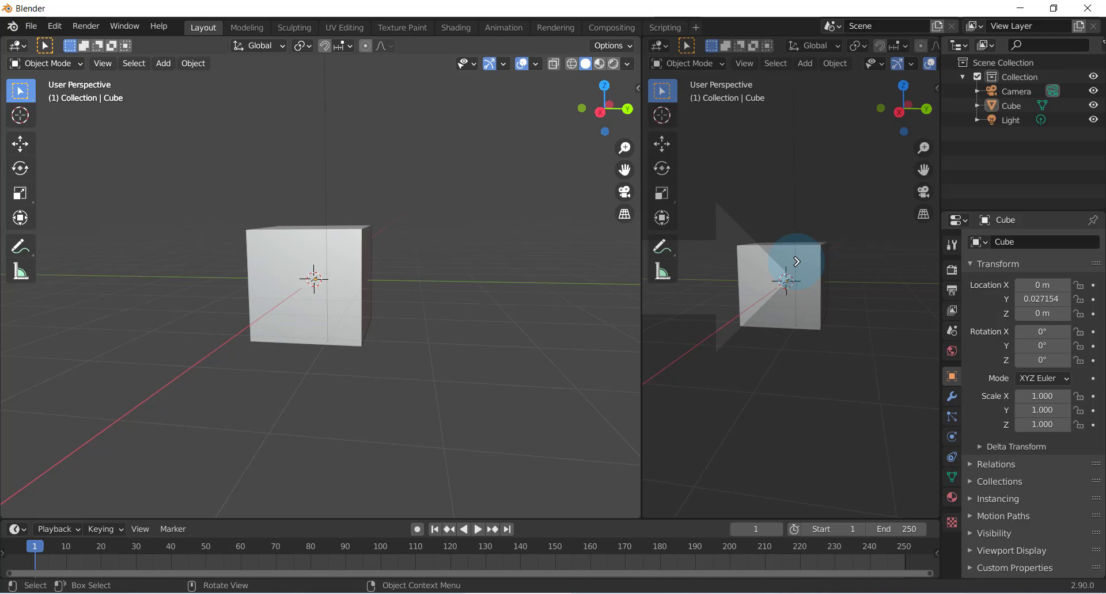
{"action": "left_click_drag", "start_coordinate": [796, 262], "coordinate": [786, 266]}
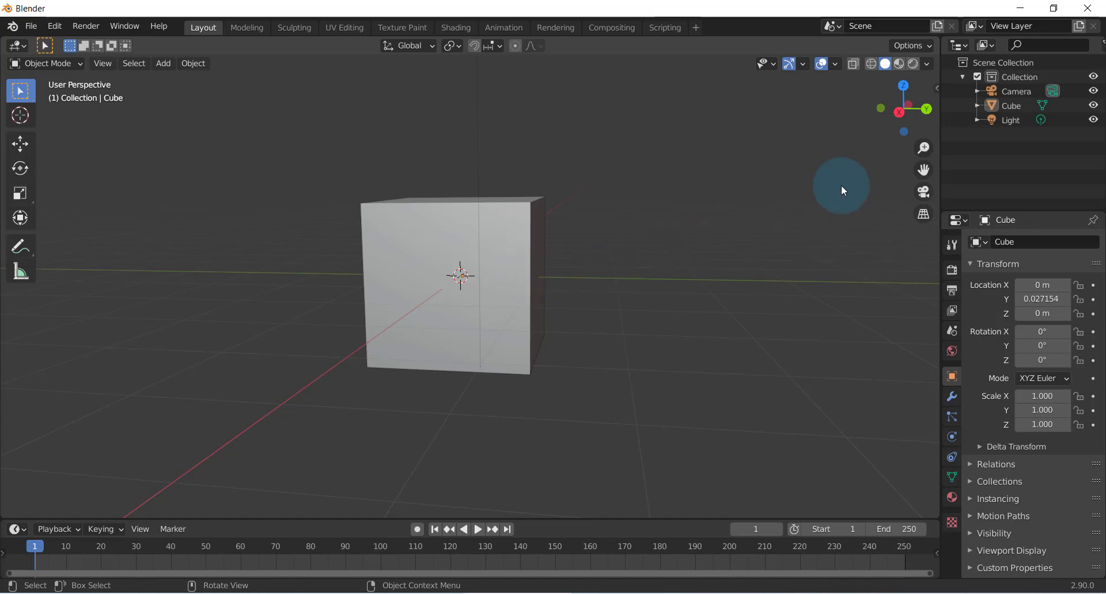
{"action": "right_click", "coordinate": [941, 168]}
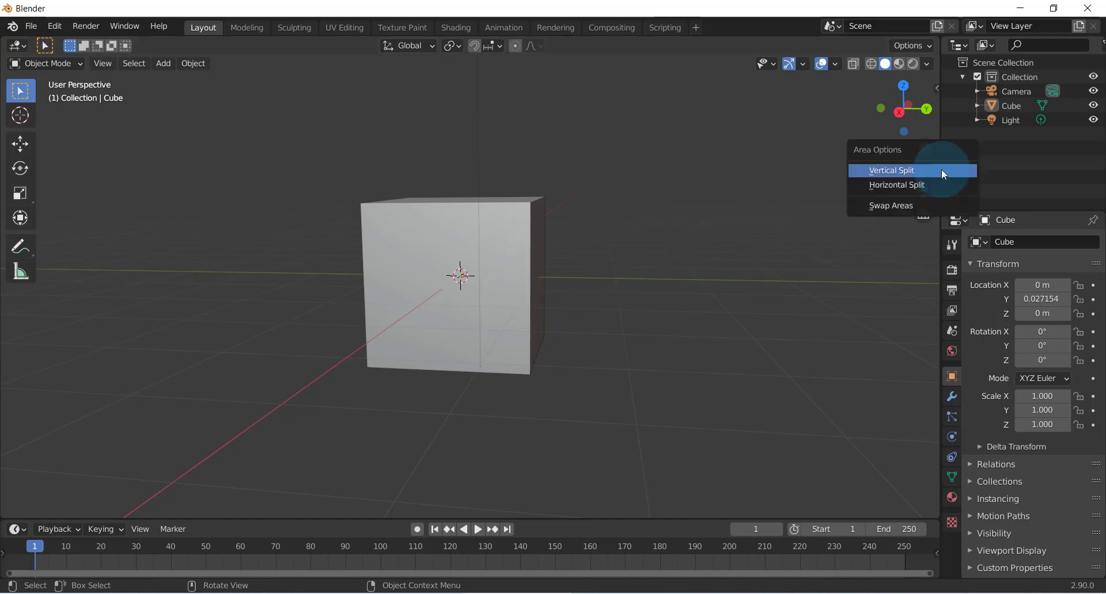
{"action": "left_click", "coordinate": [899, 185]}
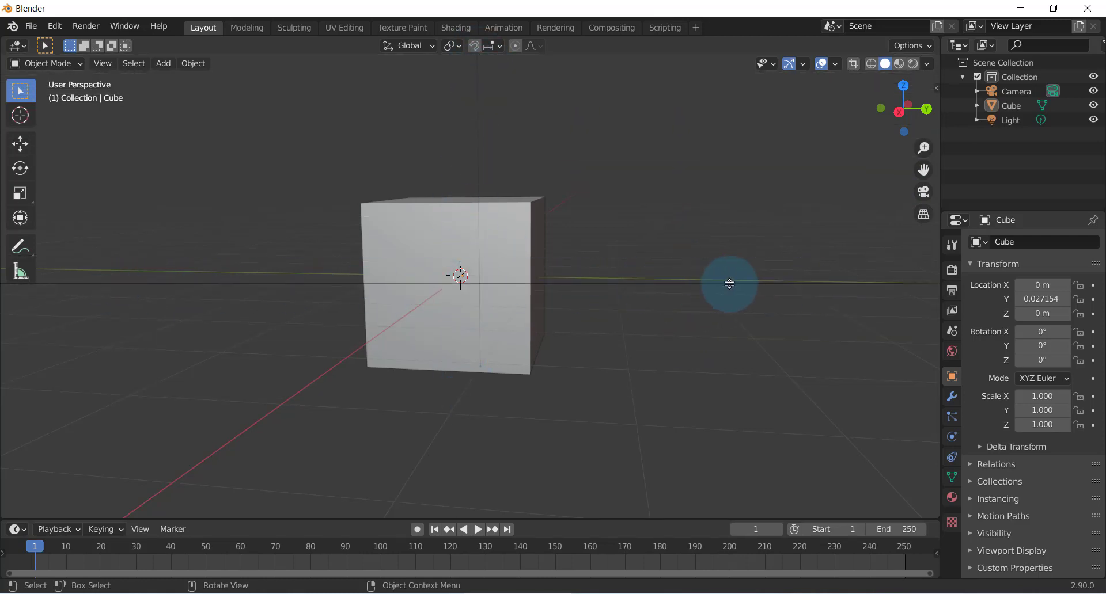
{"action": "left_click", "coordinate": [566, 284]}
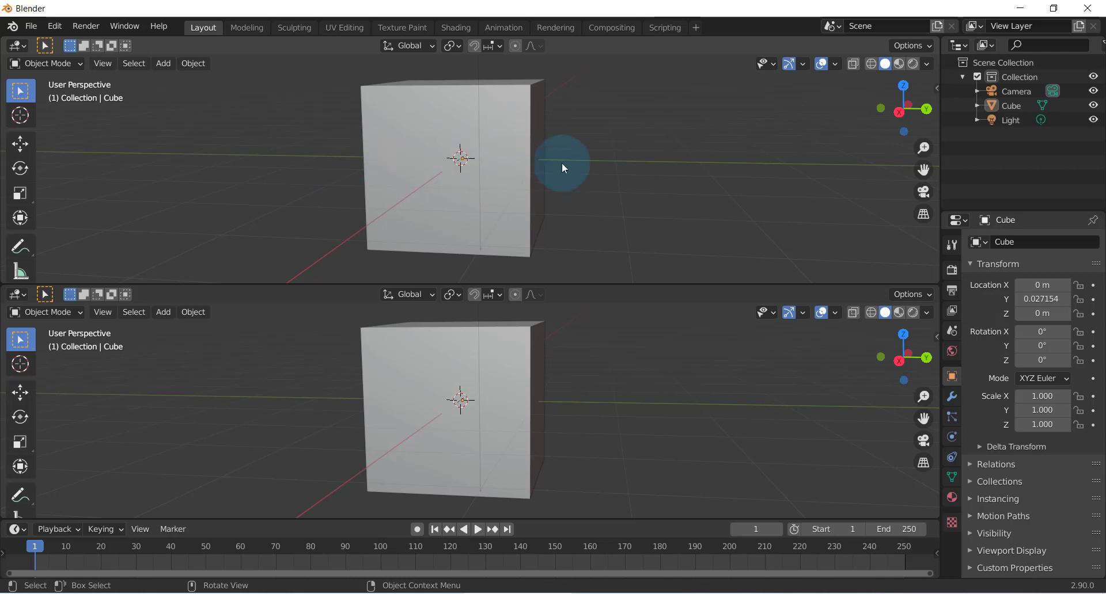
{"action": "right_click", "coordinate": [622, 283]}
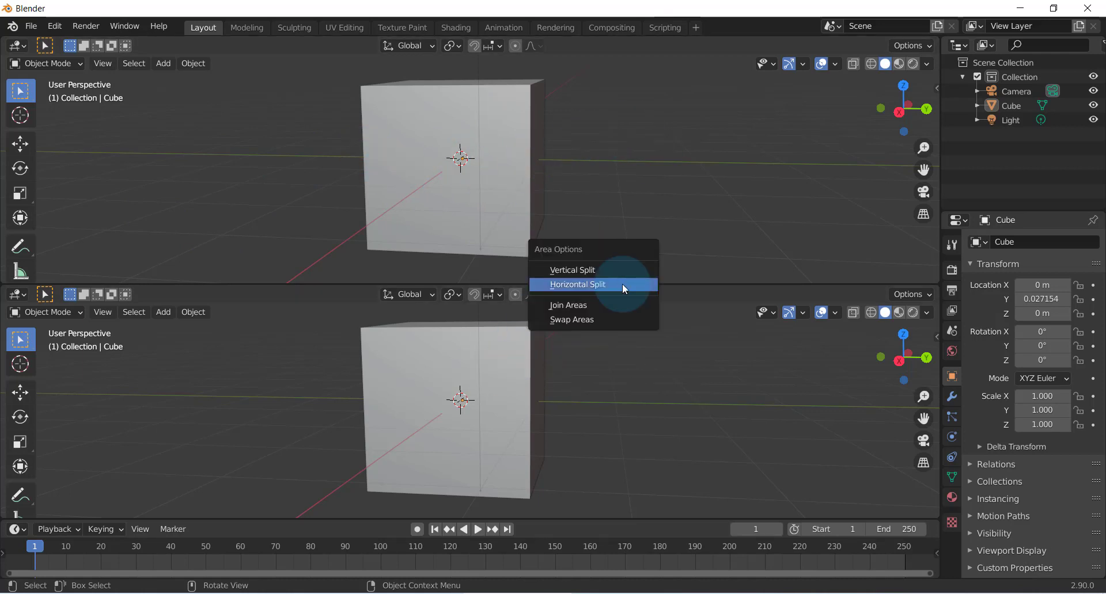
{"action": "left_click", "coordinate": [589, 305]}
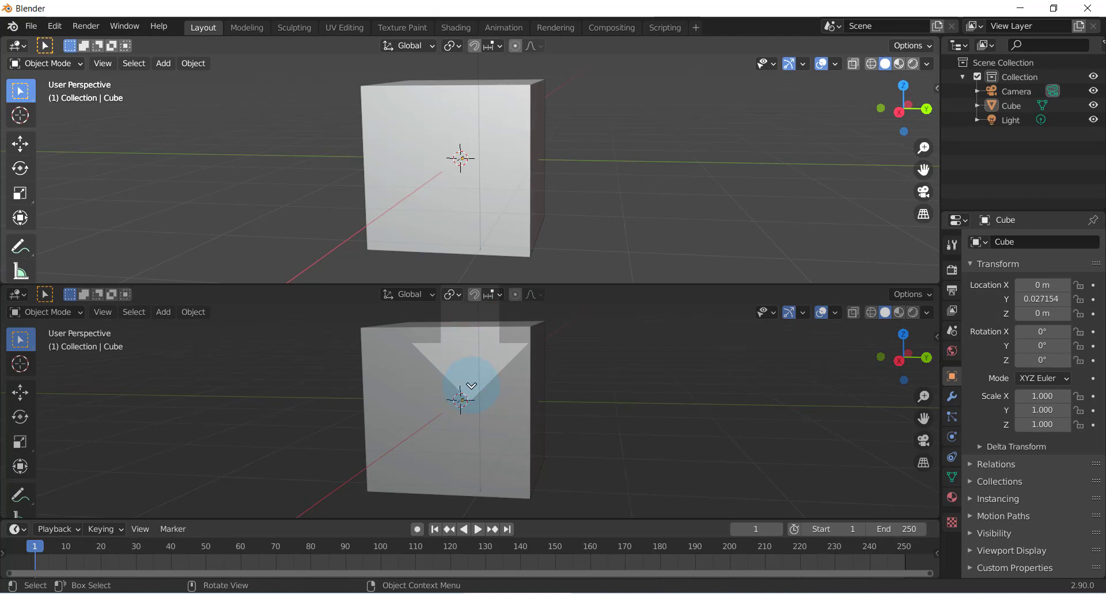
{"action": "left_click_drag", "start_coordinate": [471, 386], "coordinate": [469, 386]}
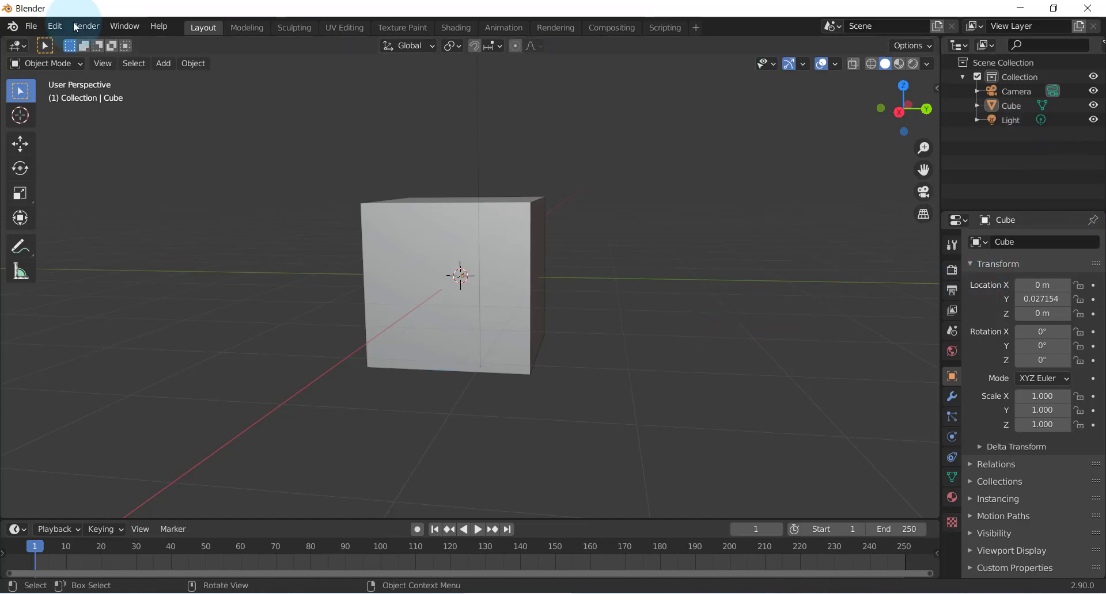
{"action": "left_click", "coordinate": [18, 44]}
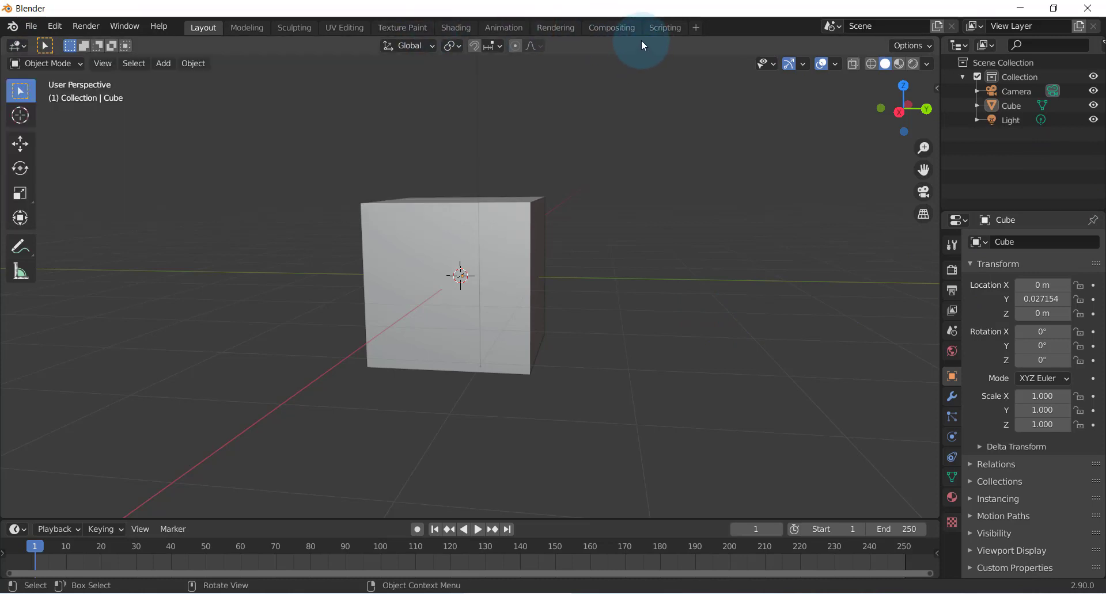
{"action": "left_click", "coordinate": [668, 29]}
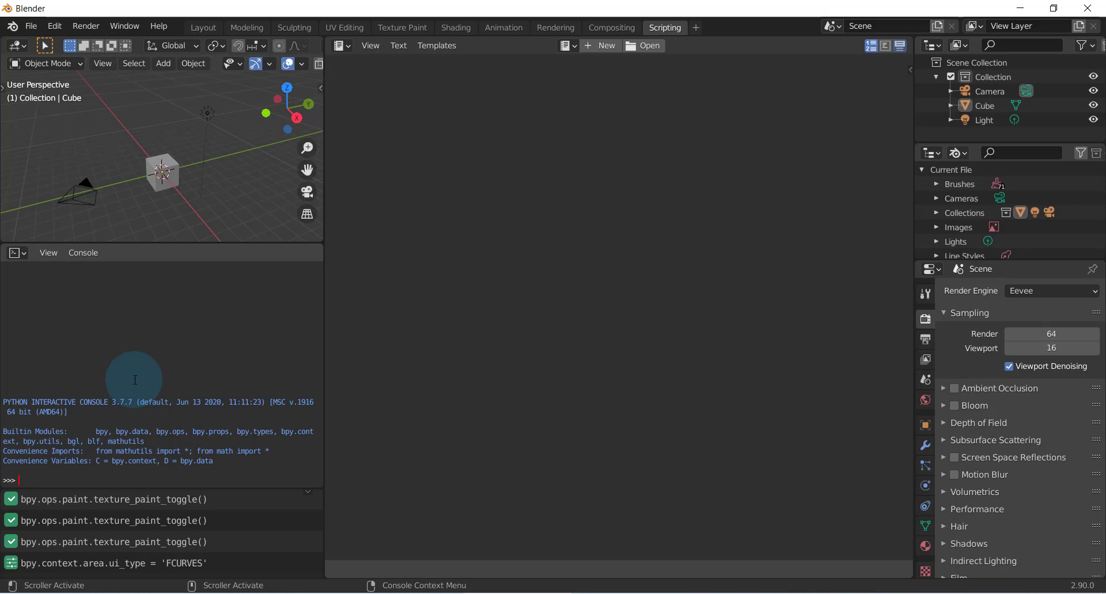
{"action": "left_click", "coordinate": [206, 27]}
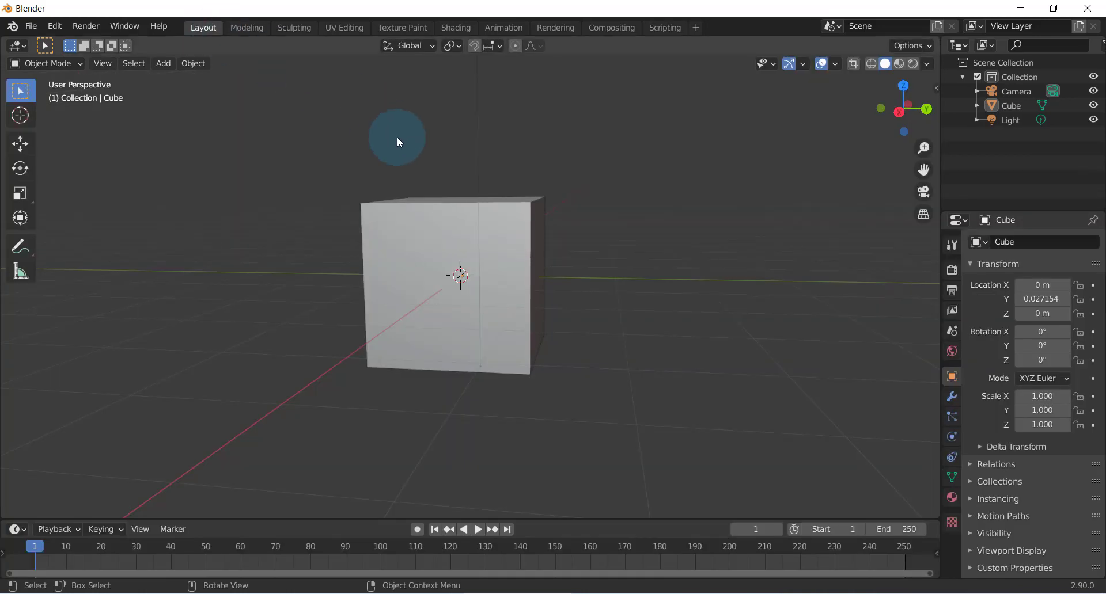